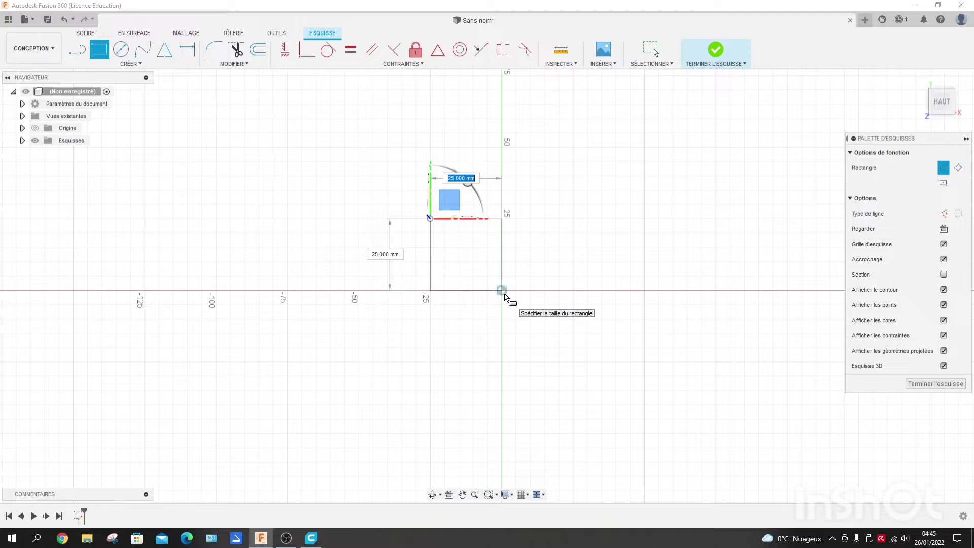
# Step: Complete the 25 × 25 mm square sketch with one corner at the origin and extrude it 3 mm as a new body
pyautogui.click(502, 291)
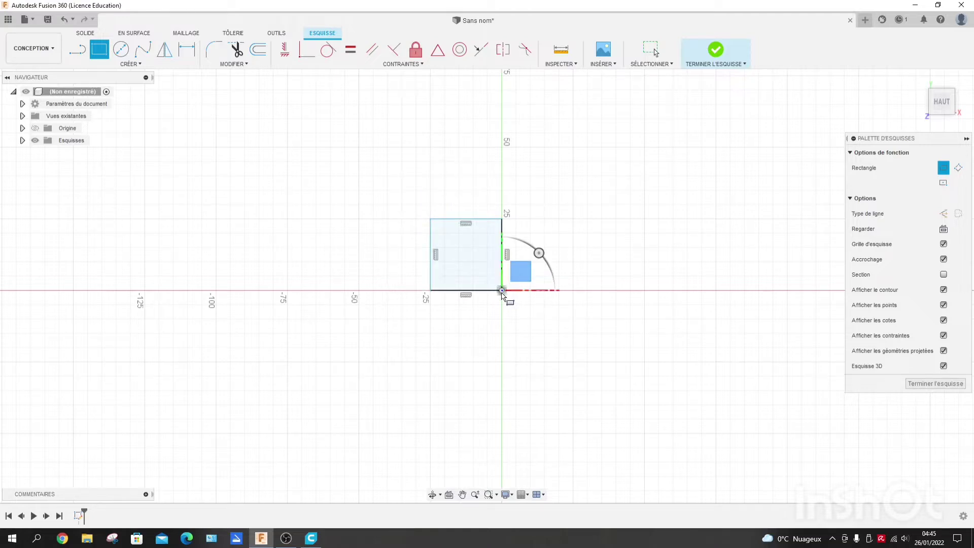
pyautogui.click(717, 57)
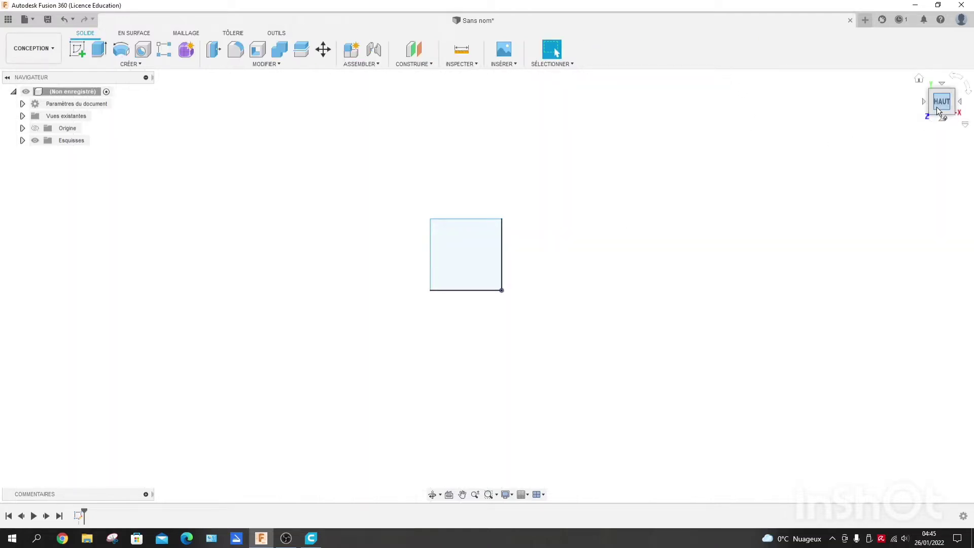
pyautogui.moveTo(938, 108); pyautogui.dragTo(938, 106)
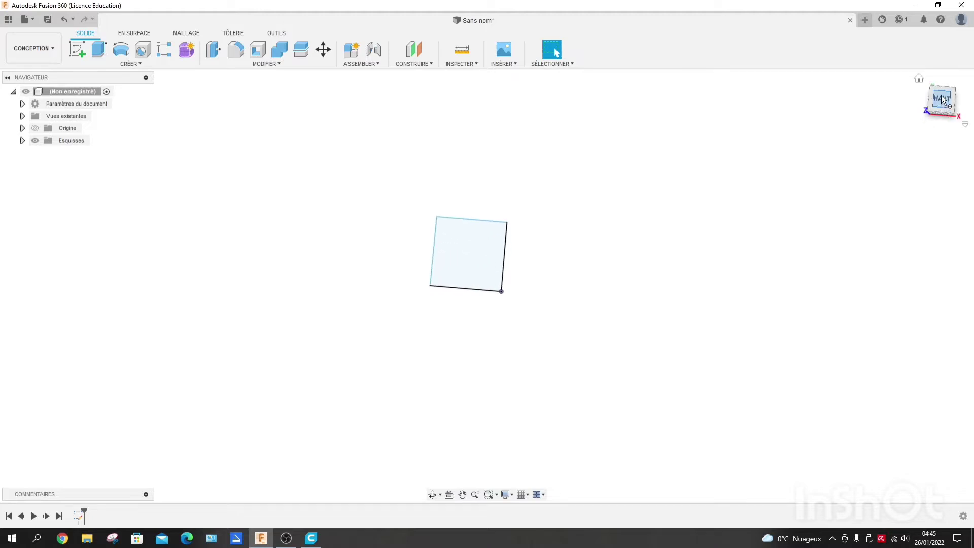
pyautogui.click(479, 258)
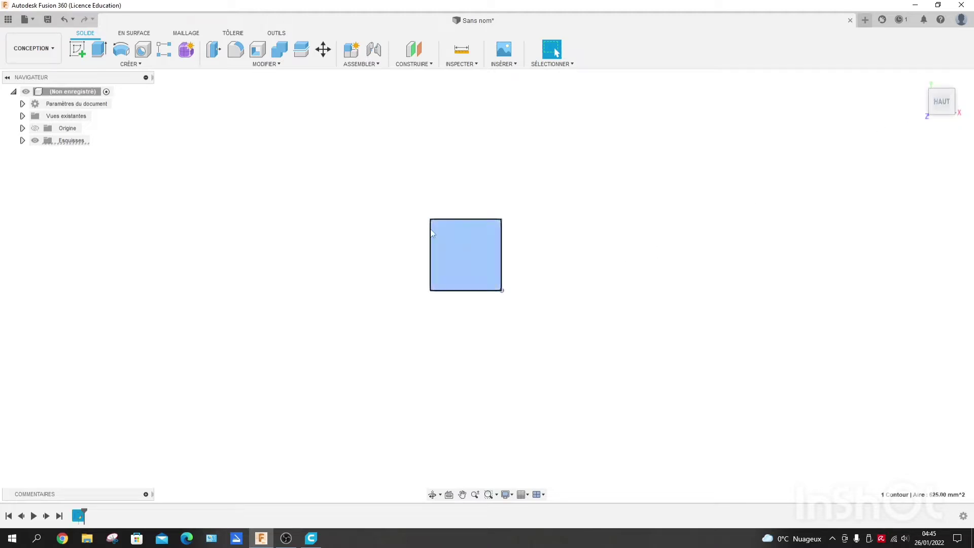
pyautogui.click(98, 51)
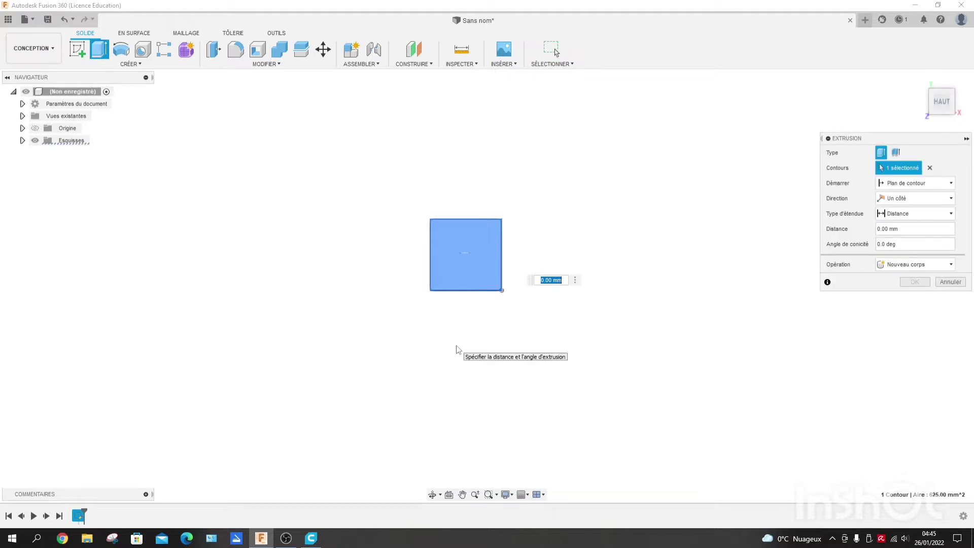
pyautogui.write('3')
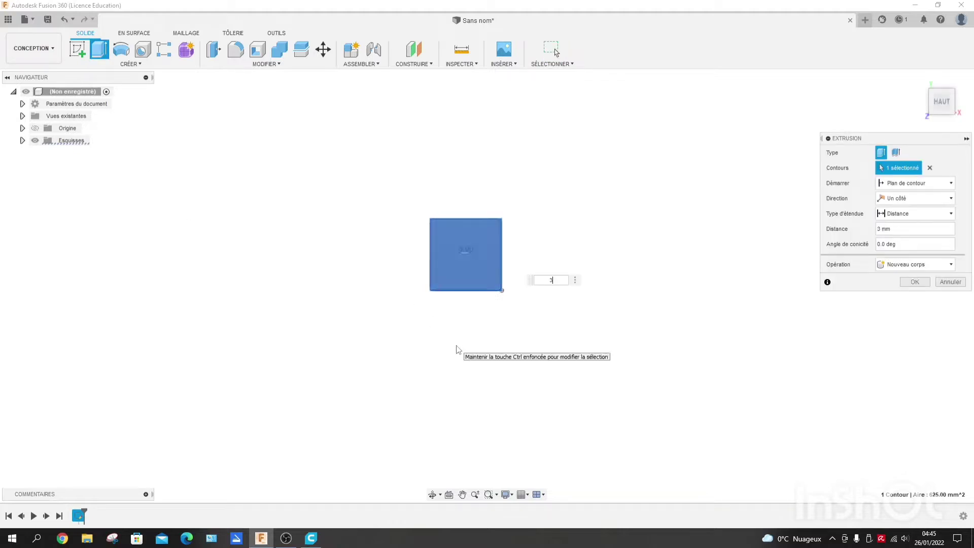
pyautogui.press('Return')
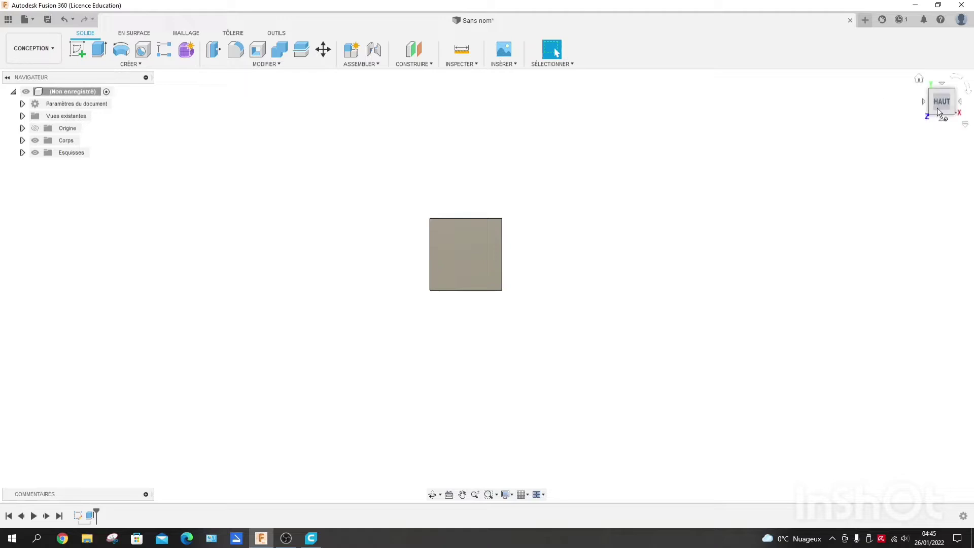
# Step: Sketch a 21 × 21 mm square centred on the plate's top-view face, leaving an even margin all around
pyautogui.moveTo(937, 107)
pyautogui.mouseDown()
pyautogui.moveTo(938, 81)
pyautogui.moveTo(940, 102)
pyautogui.mouseUp()
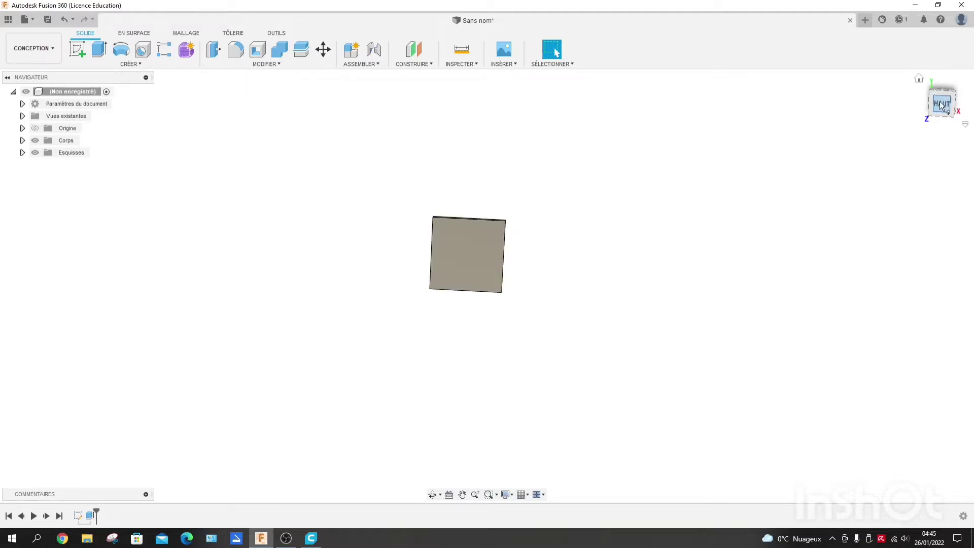
pyautogui.click(939, 102)
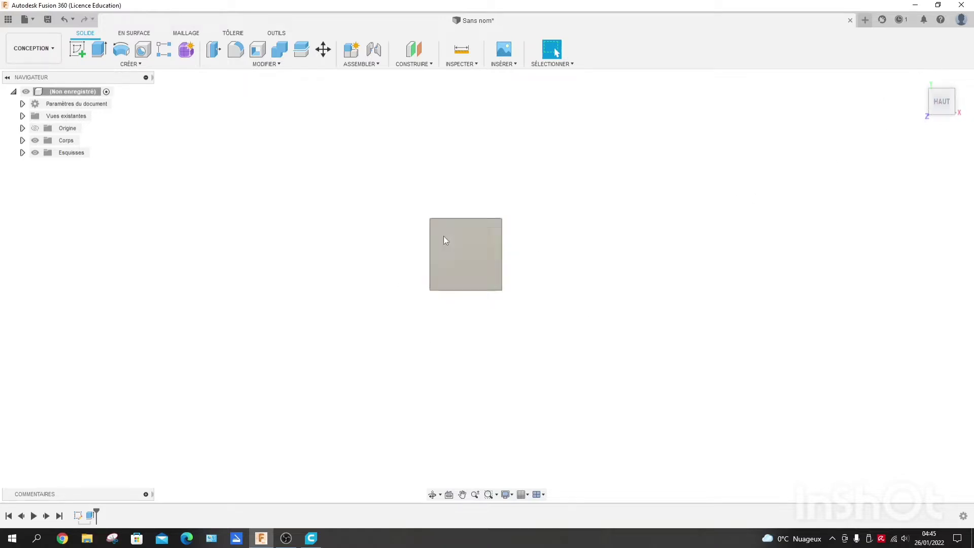
pyautogui.scroll(3, 406, 228)
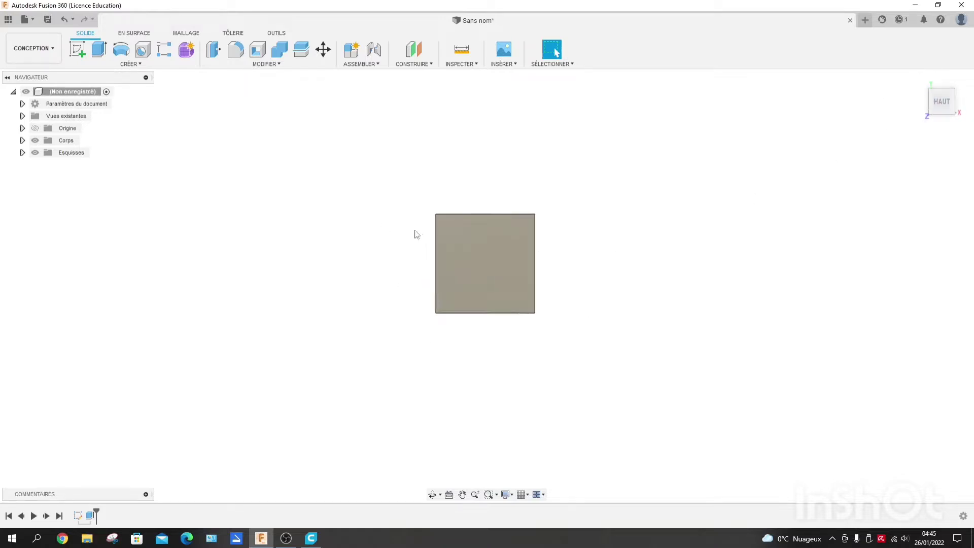
pyautogui.click(76, 51)
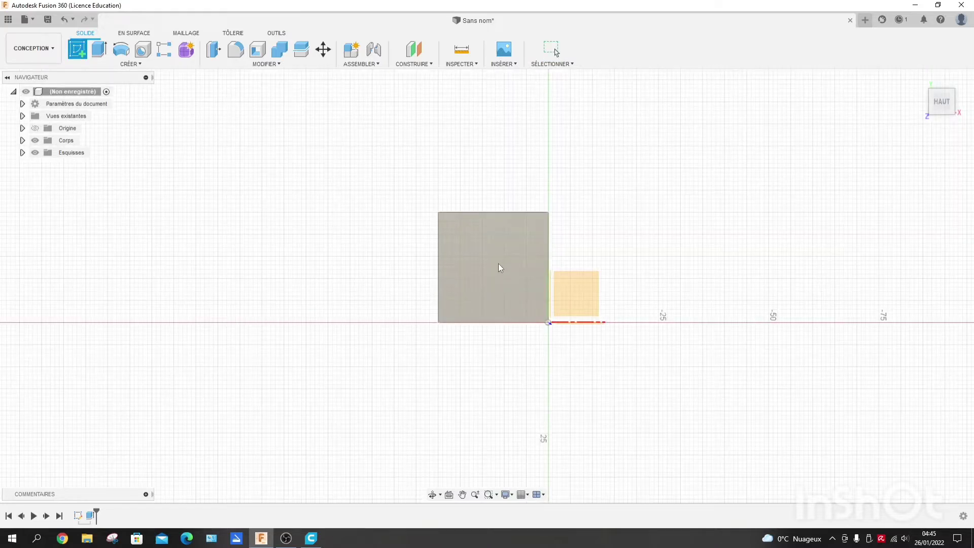
pyautogui.click(480, 275)
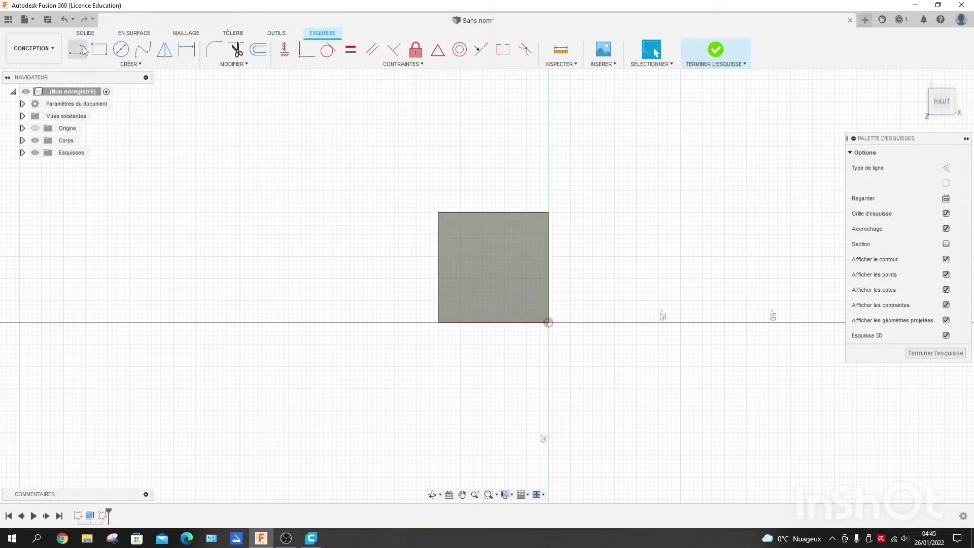
pyautogui.click(99, 49)
pyautogui.scroll(4, 495, 257)
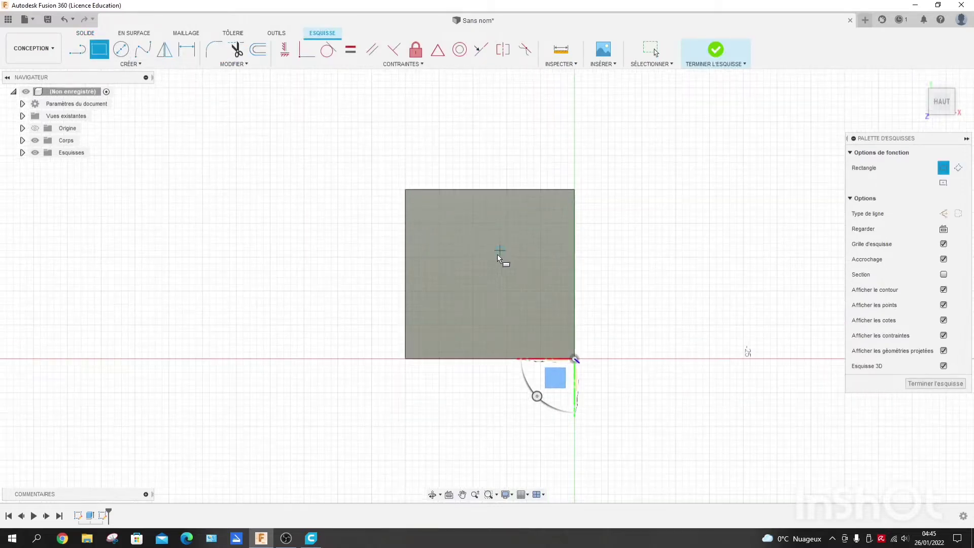
pyautogui.click(405, 193)
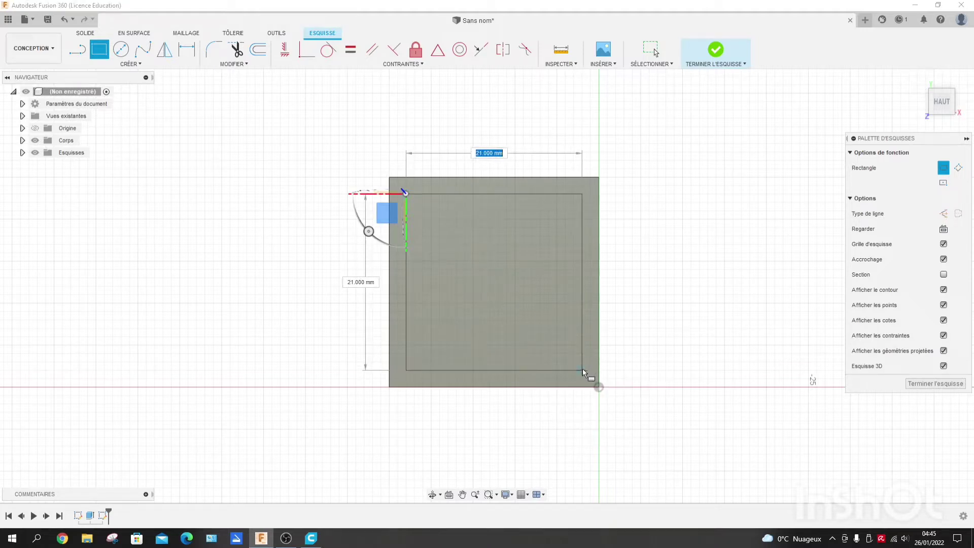
pyautogui.click(583, 370)
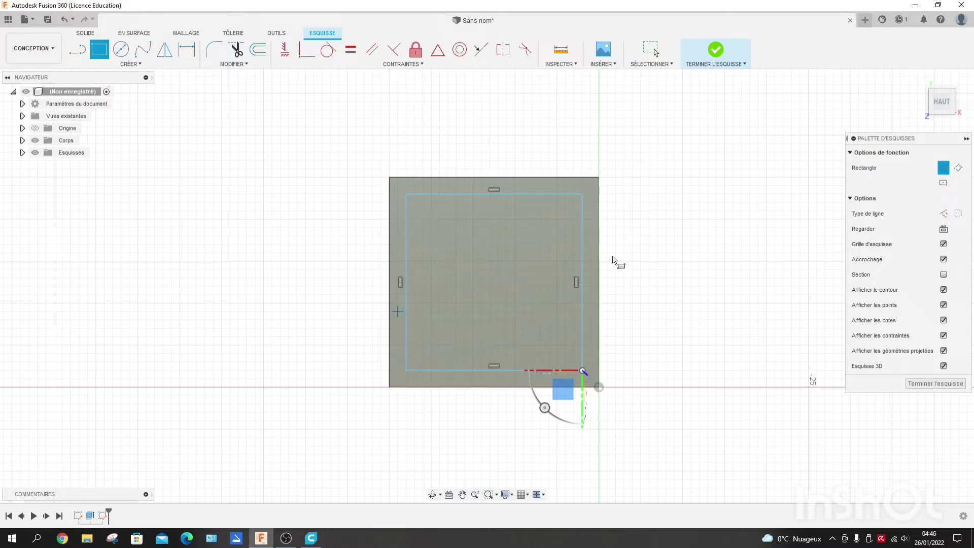
pyautogui.click(715, 51)
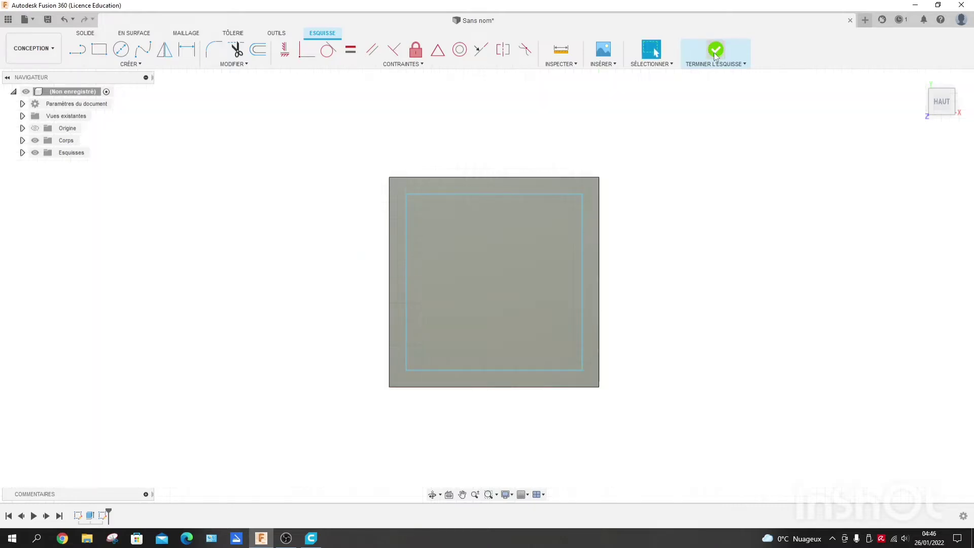
# Step: Extrude the 21 mm square 5 mm outward from the plate, joined to the existing body
pyautogui.click(501, 290)
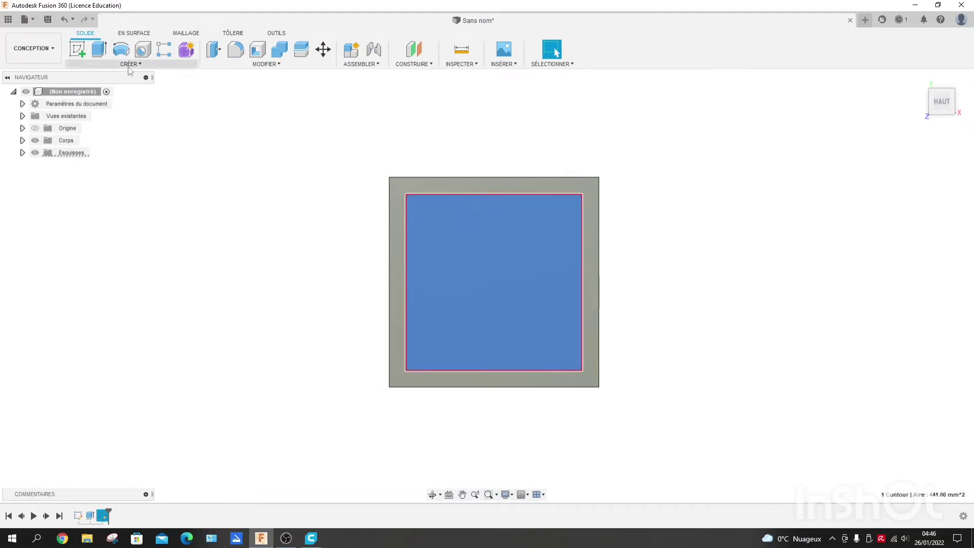
pyautogui.click(98, 53)
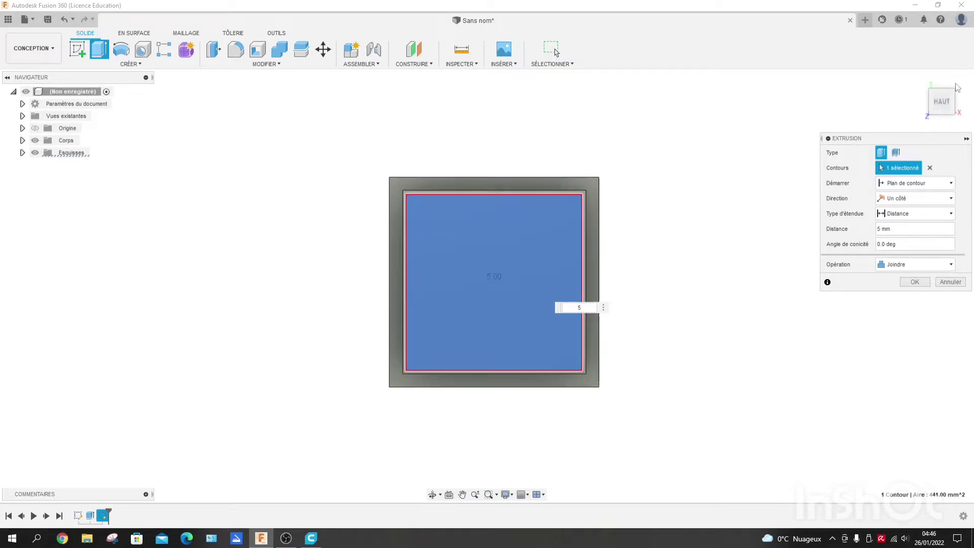
pyautogui.press('Return')
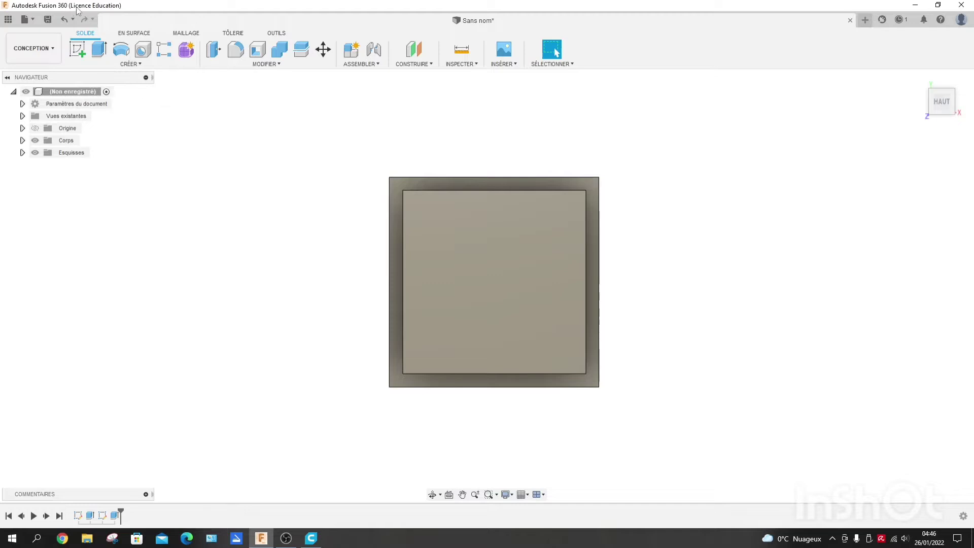
# Step: Sketch a centred square of about 15 × 15 mm on the end face of the raised block
pyautogui.click(76, 51)
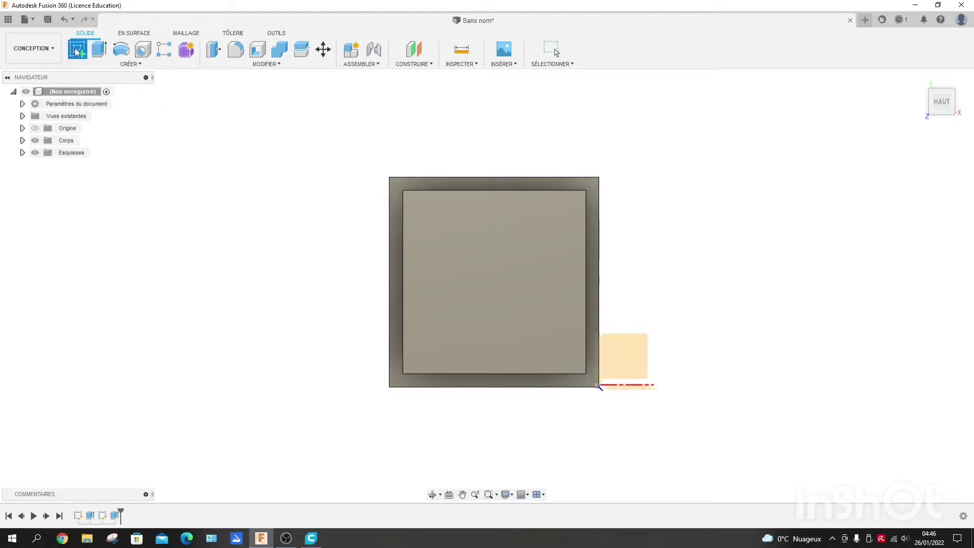
pyautogui.click(468, 246)
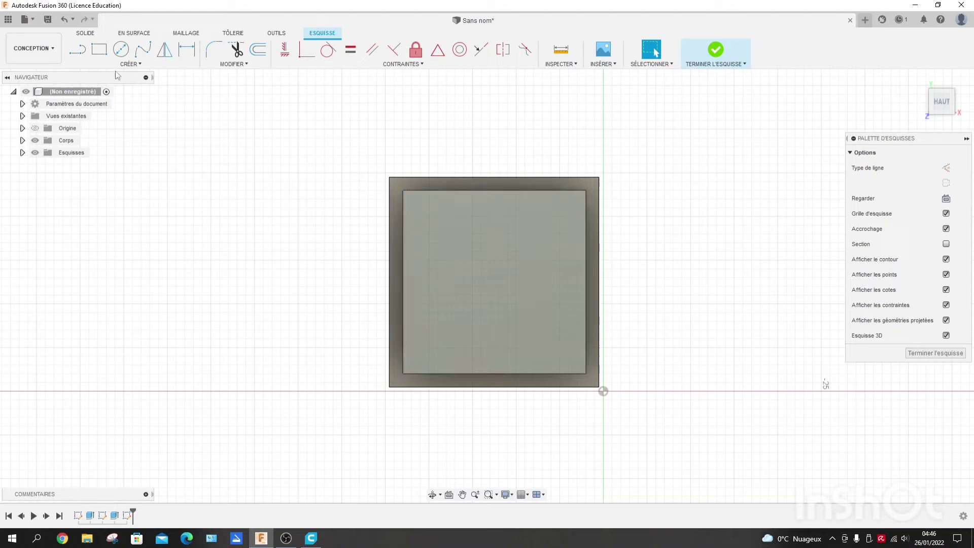
pyautogui.click(99, 49)
pyautogui.scroll(1, 429, 207)
pyautogui.scroll(1, 425, 208)
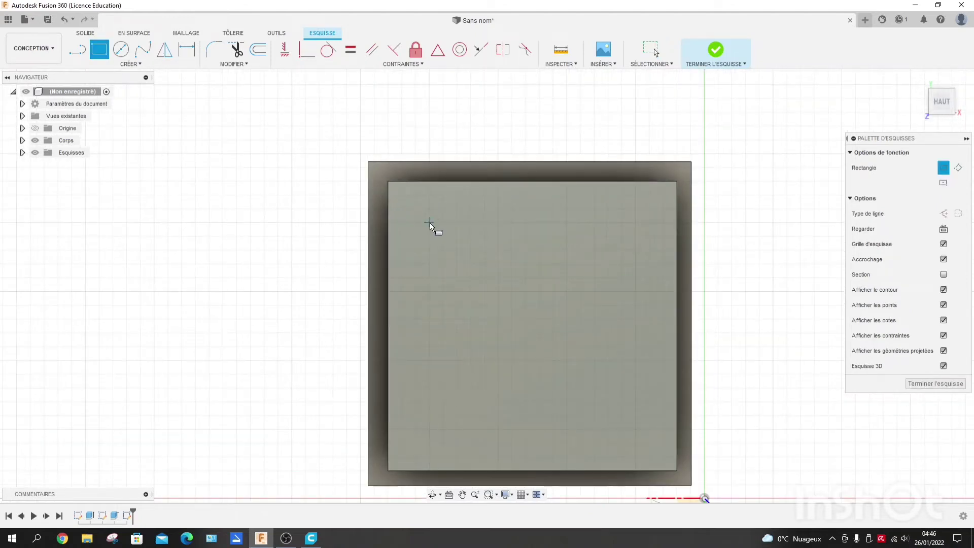
pyautogui.click(429, 222)
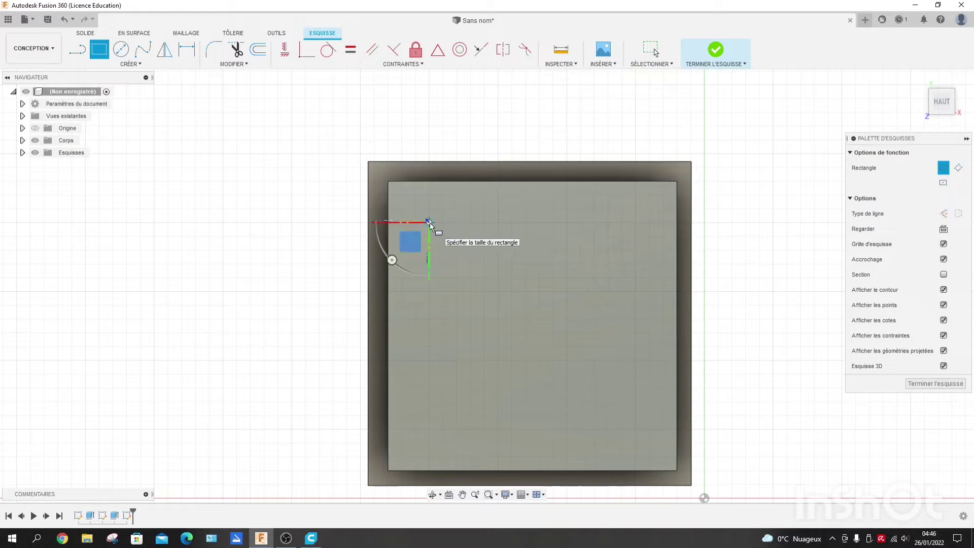
pyautogui.click(640, 431)
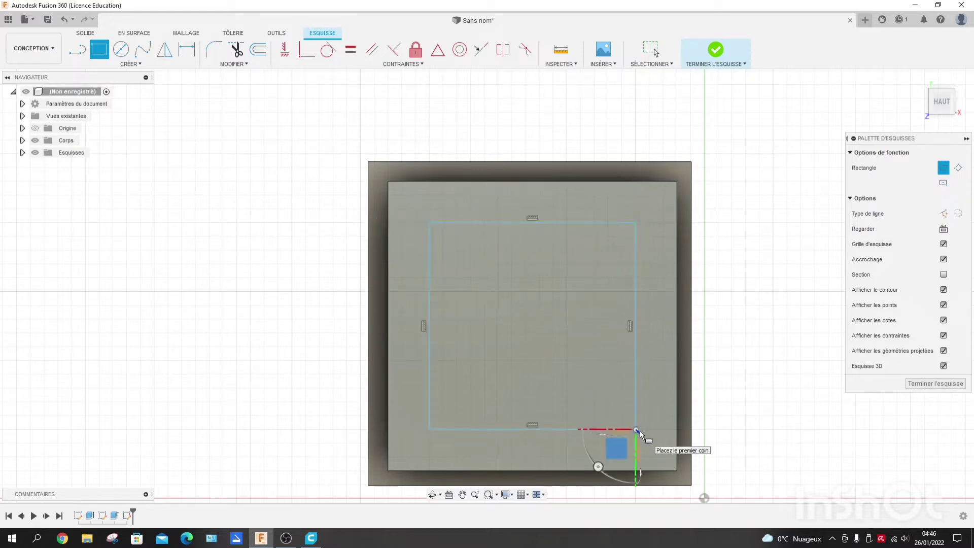
pyautogui.click(717, 51)
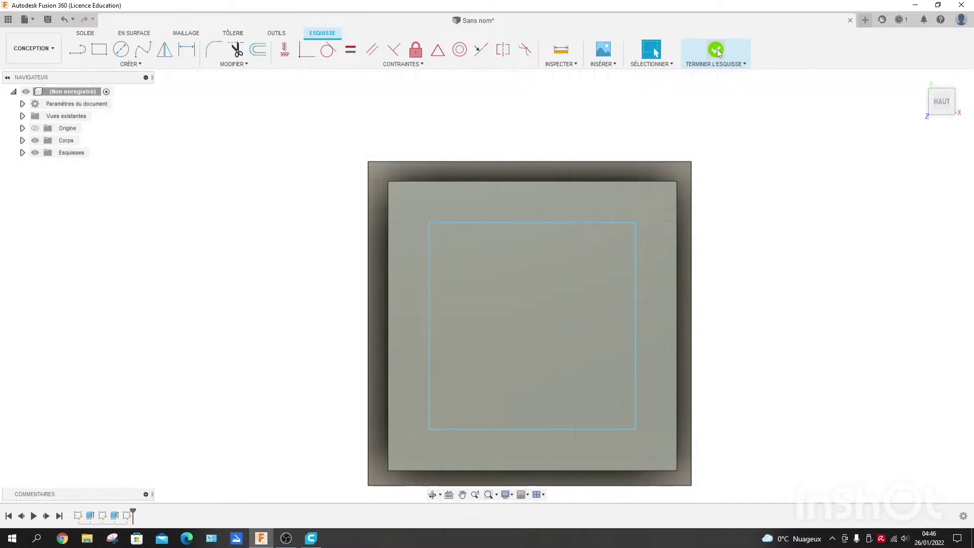
# Step: Extrude the inner square into the raised block as a cut to form a square pocket
pyautogui.click(522, 308)
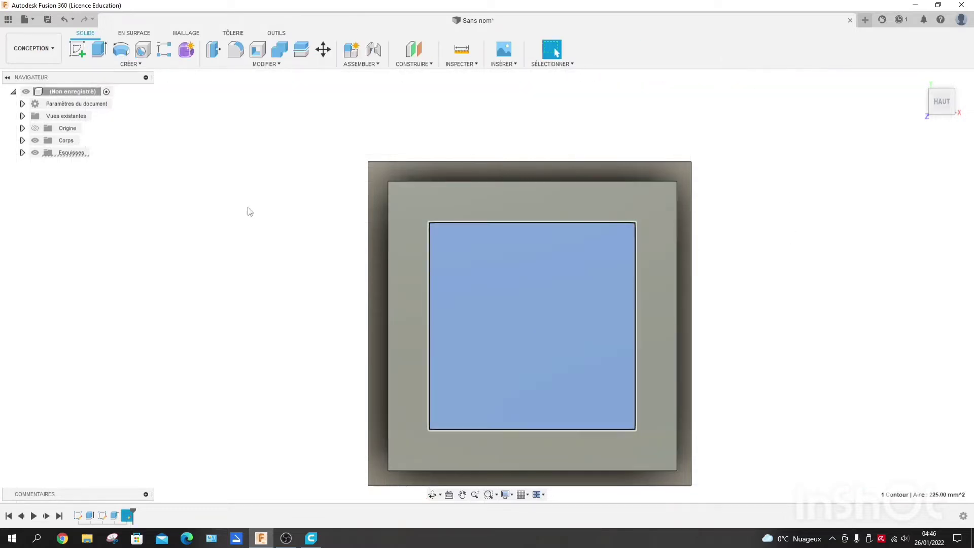
pyautogui.click(98, 49)
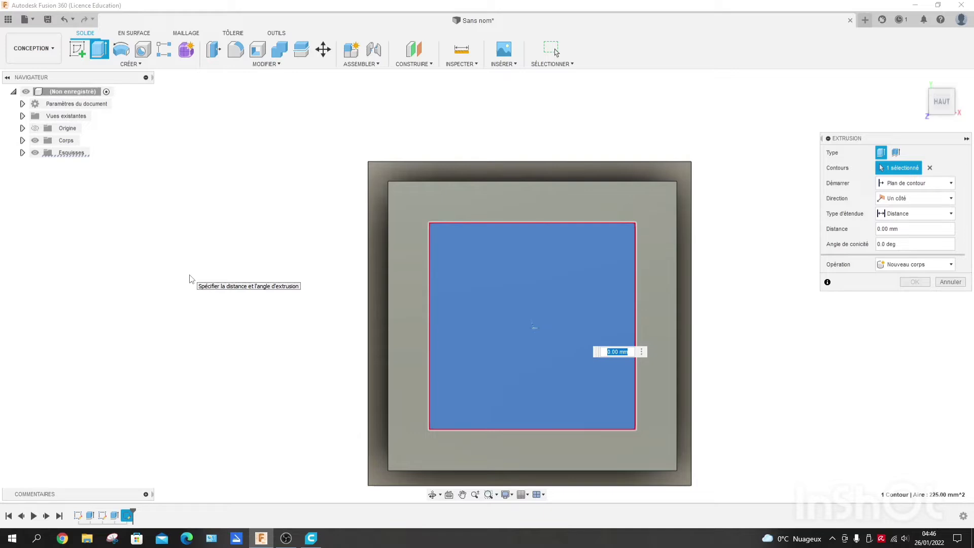
pyautogui.press('BackSpace')
pyautogui.press('Return')
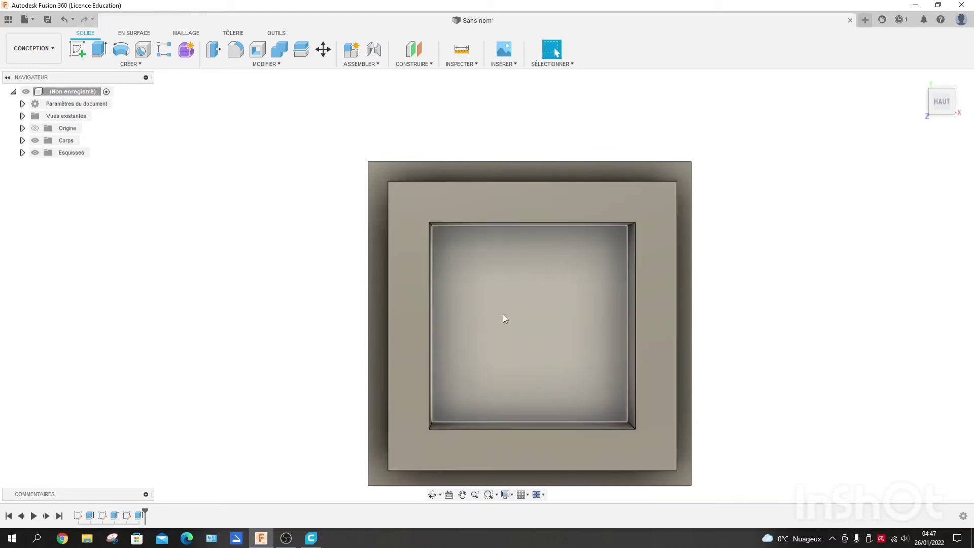
# Step: Fillet one outer corner edge of the raised block, between the plate and the pocket face, with a 3 mm radius
pyautogui.scroll(1, 503, 266)
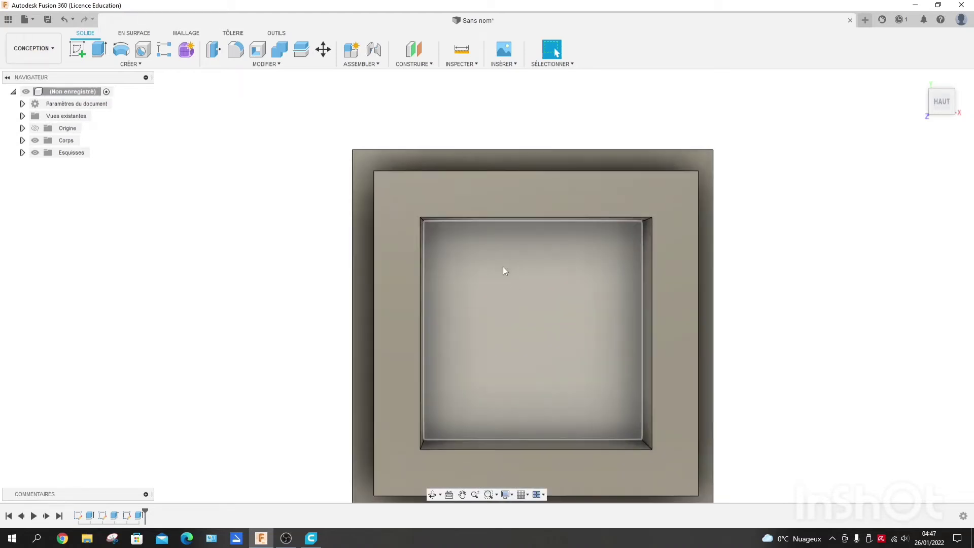
pyautogui.scroll(2, 512, 279)
pyautogui.scroll(-3, 505, 261)
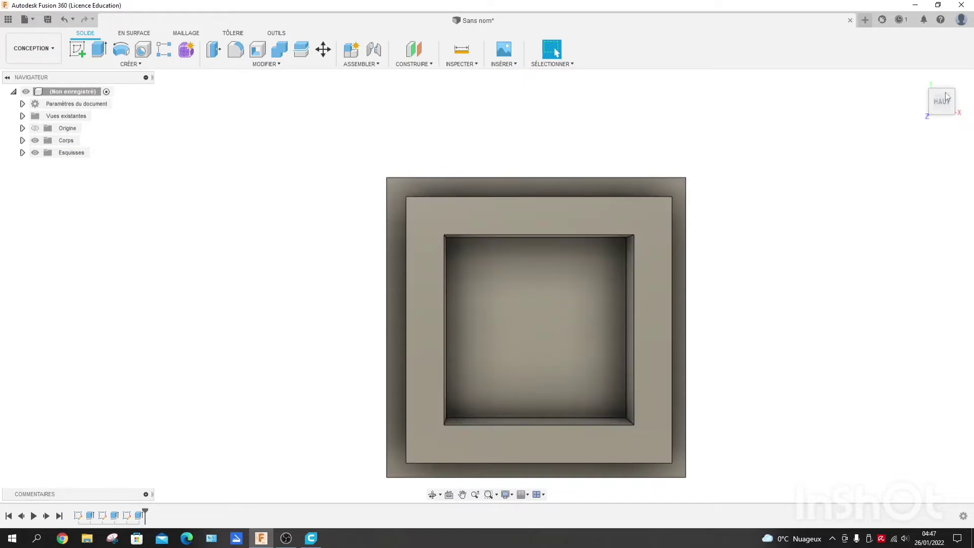
pyautogui.moveTo(946, 97)
pyautogui.mouseDown()
pyautogui.moveTo(928, 126)
pyautogui.moveTo(900, 127)
pyautogui.moveTo(787, 200)
pyautogui.mouseUp()
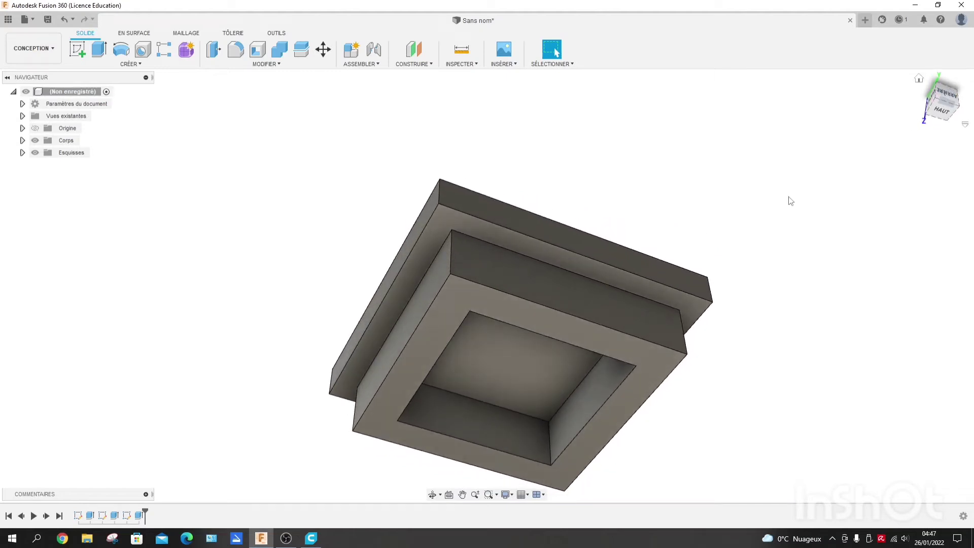
pyautogui.click(450, 257)
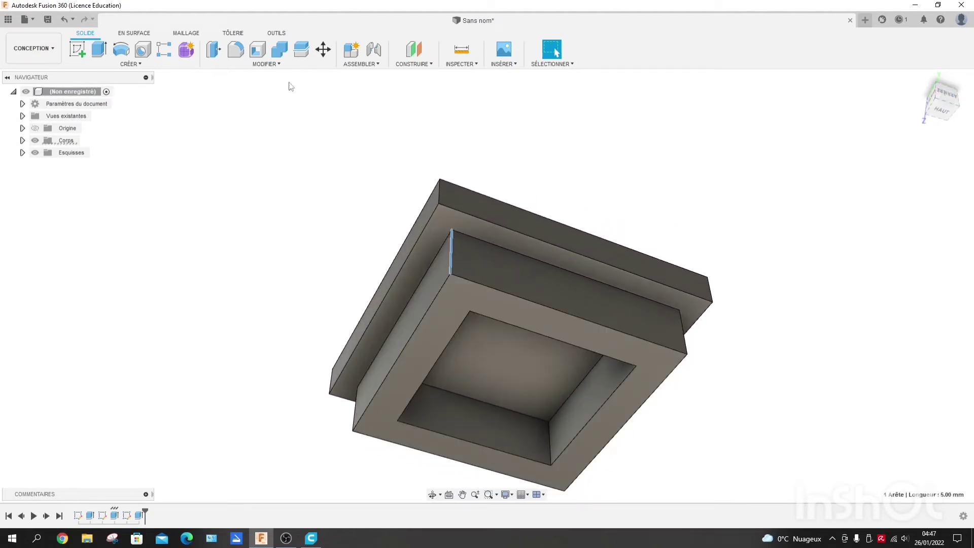
pyautogui.click(236, 52)
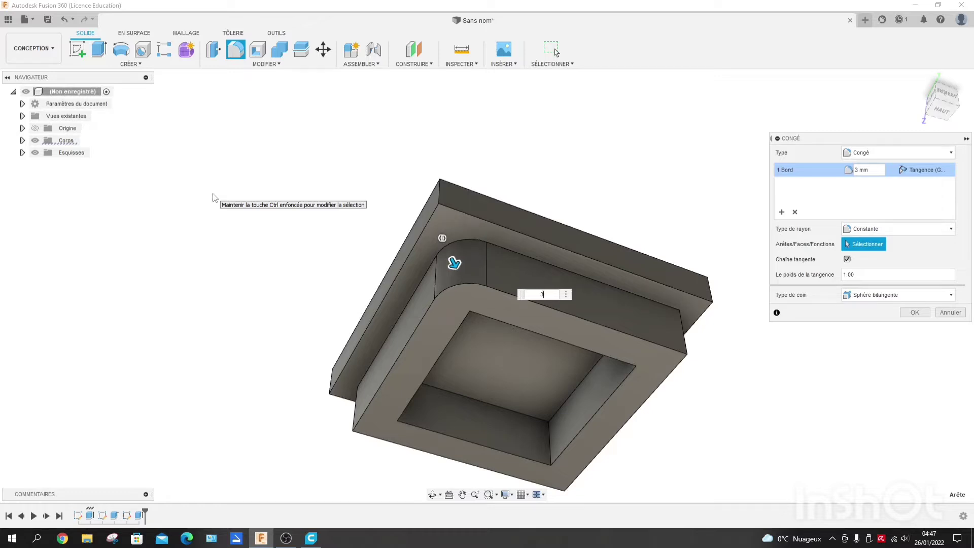
pyautogui.press('Return')
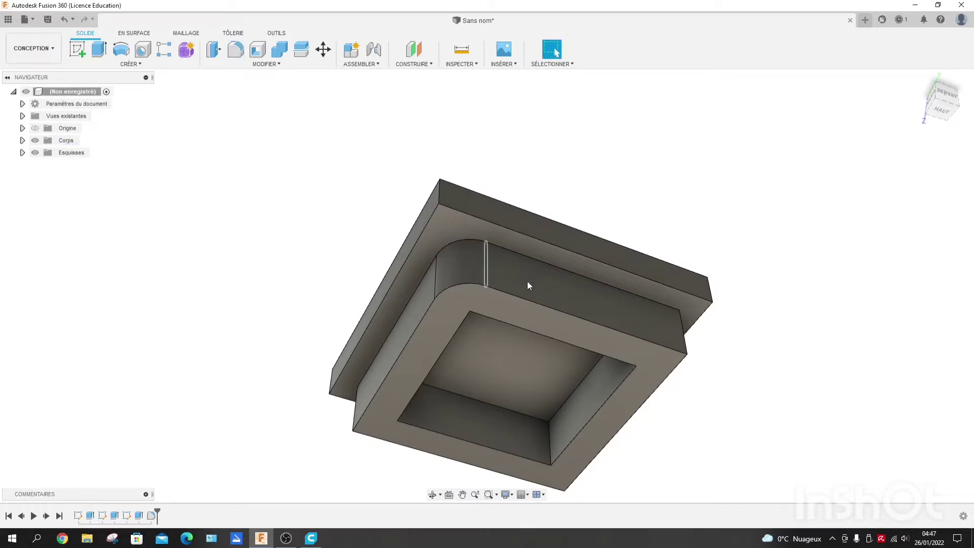
pyautogui.moveTo(955, 95)
pyautogui.mouseDown()
pyautogui.moveTo(940, 121)
pyautogui.moveTo(917, 126)
pyautogui.mouseUp()
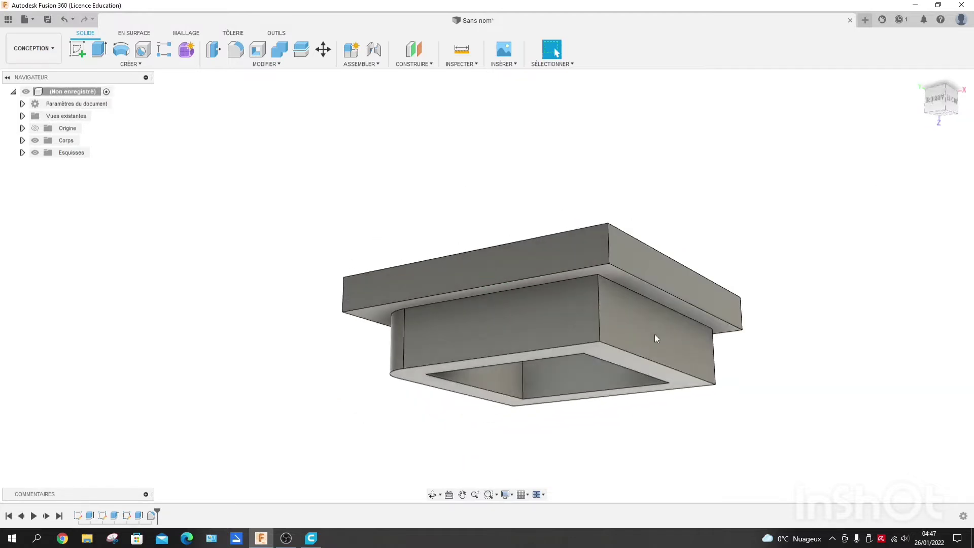
# Step: Fillet a second outer corner edge of the raised block with the same radius as the first rounded corner
pyautogui.click(600, 312)
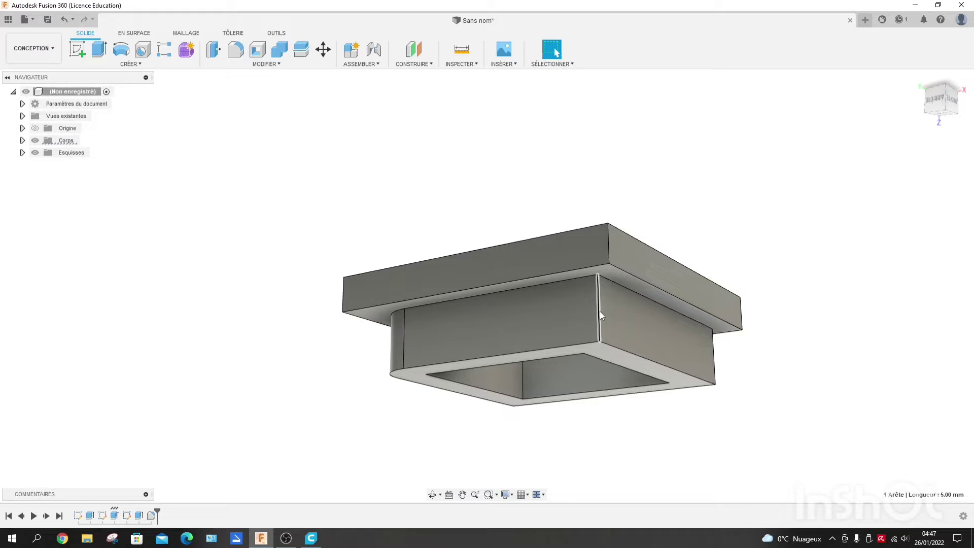
pyautogui.click(235, 50)
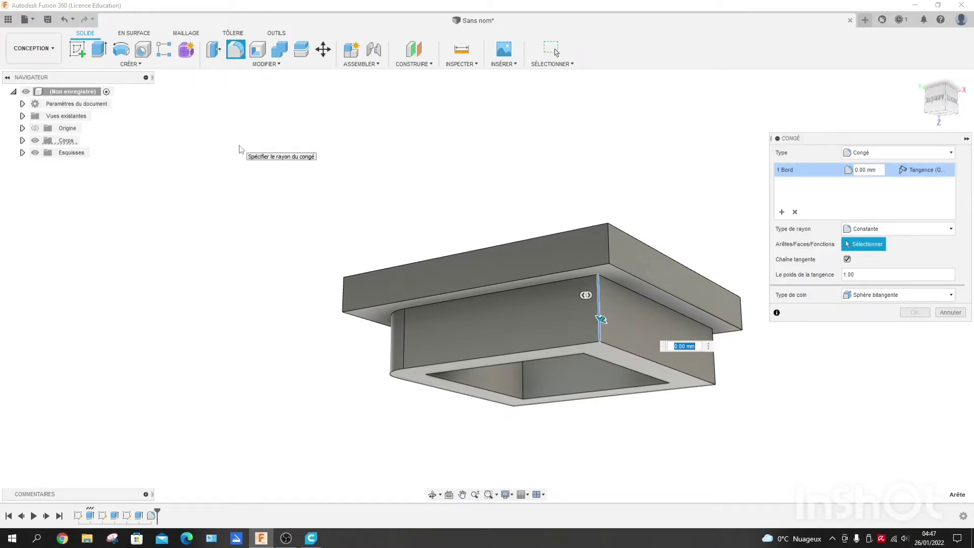
pyautogui.press('Return')
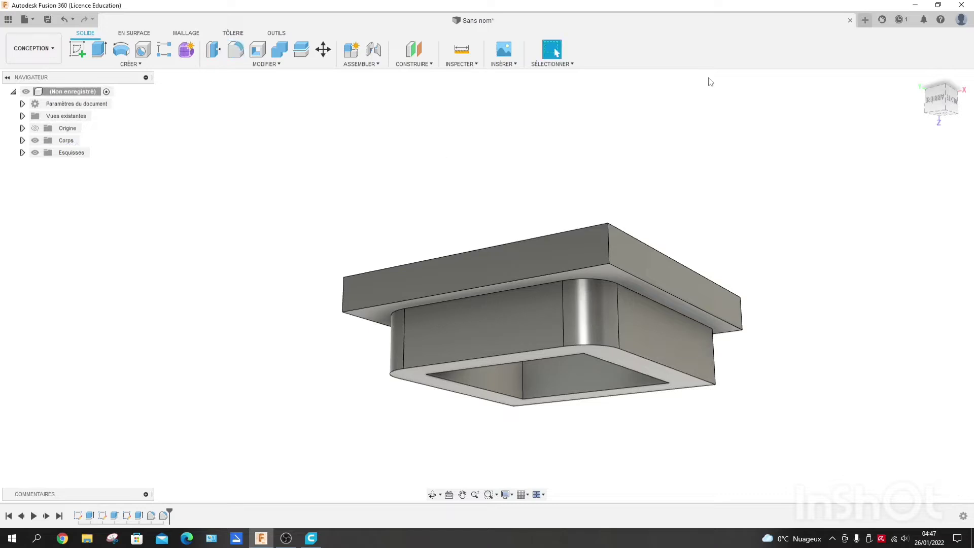
# Step: Fillet a third outer corner edge of the raised block with a 3 mm radius
pyautogui.moveTo(936, 116)
pyautogui.mouseDown()
pyautogui.moveTo(925, 64)
pyautogui.moveTo(875, 136)
pyautogui.mouseUp()
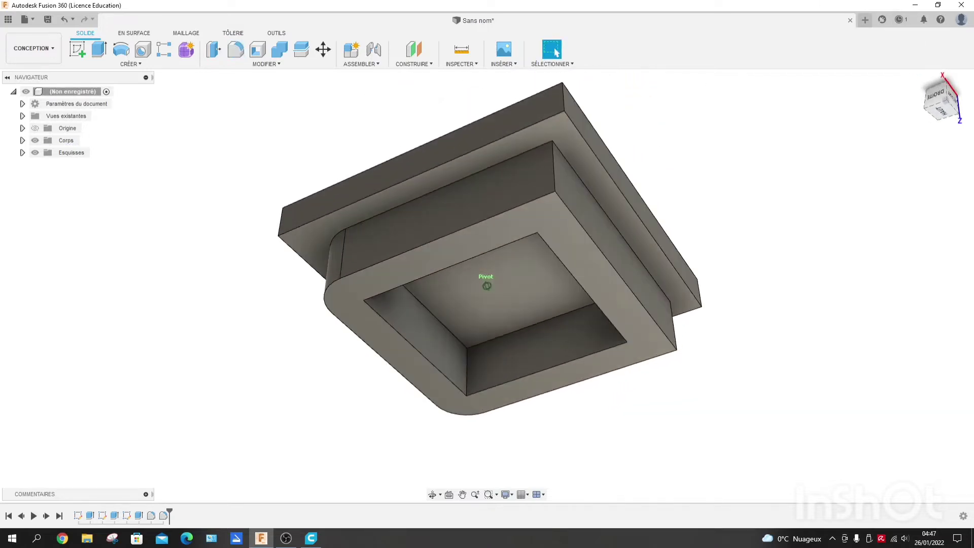
pyautogui.click(555, 172)
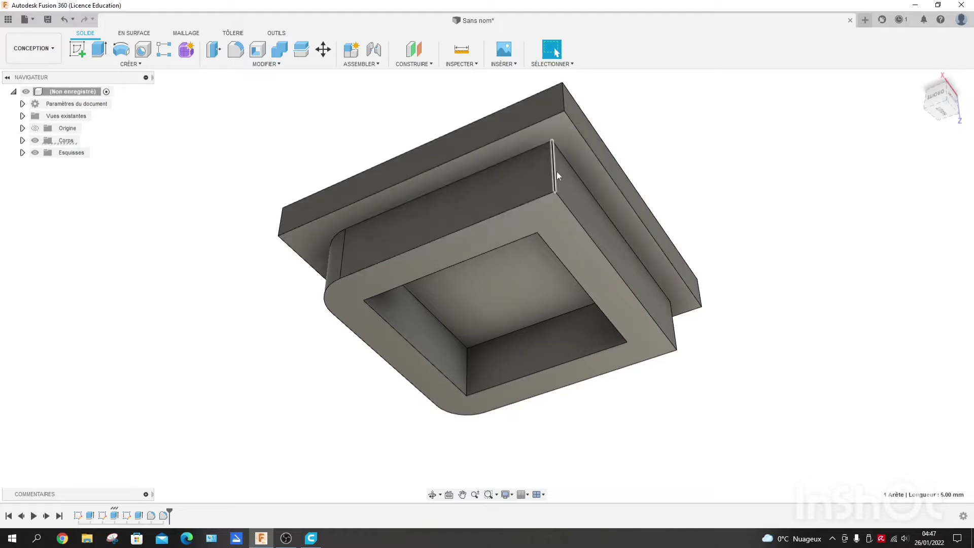
pyautogui.click(235, 50)
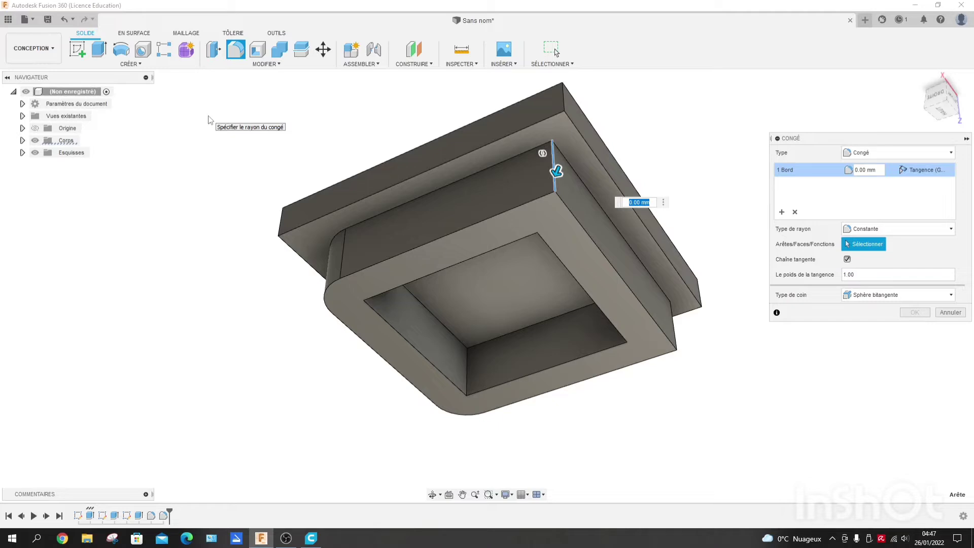
pyautogui.write('3')
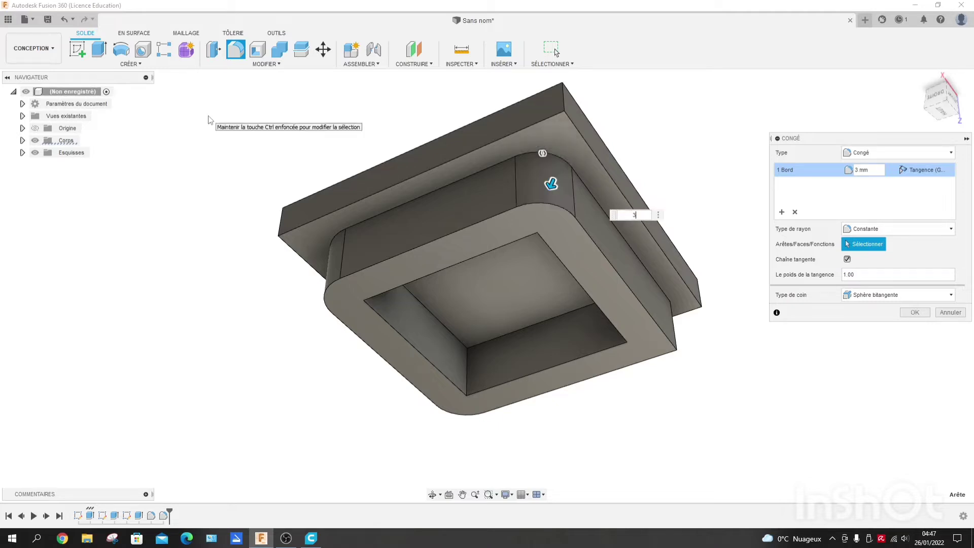
pyautogui.press('Return')
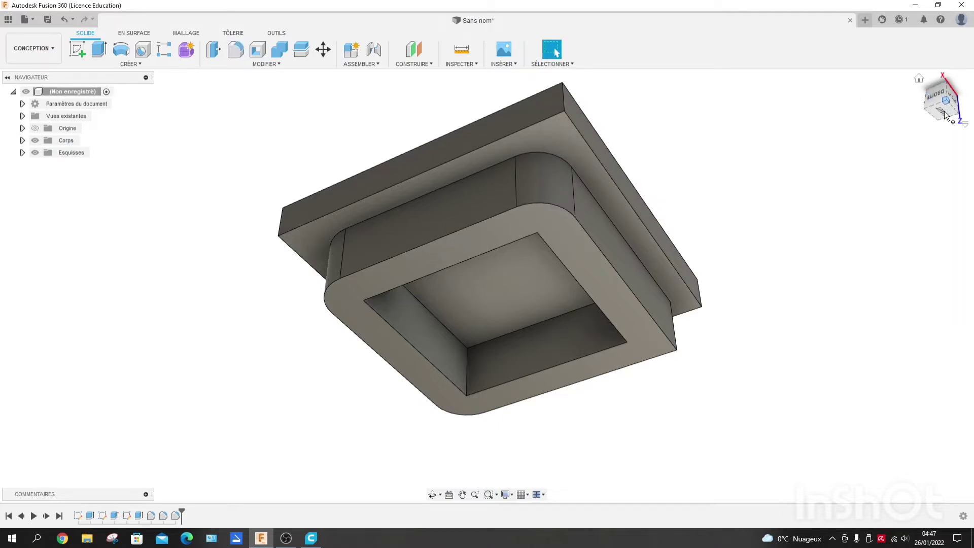
# Step: Fillet the last sharp outer corner edge of the raised block to match its other three corners
pyautogui.moveTo(948, 108)
pyautogui.mouseDown()
pyautogui.moveTo(957, 96)
pyautogui.moveTo(939, 120)
pyautogui.mouseUp()
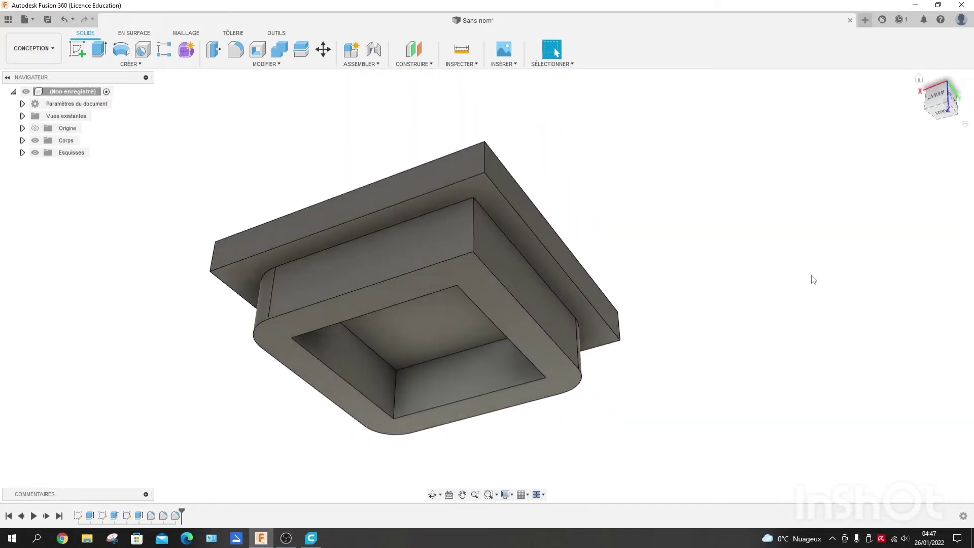
pyautogui.click(472, 237)
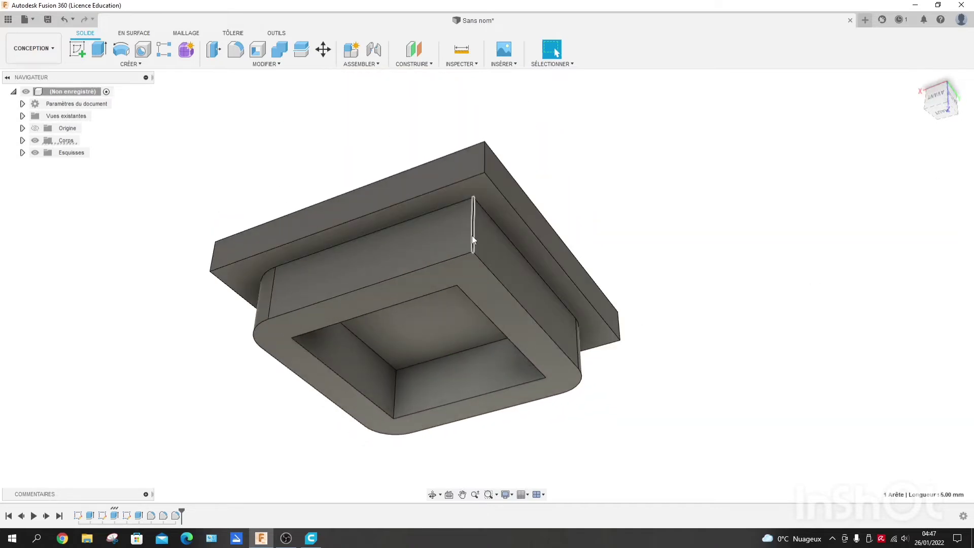
pyautogui.click(236, 50)
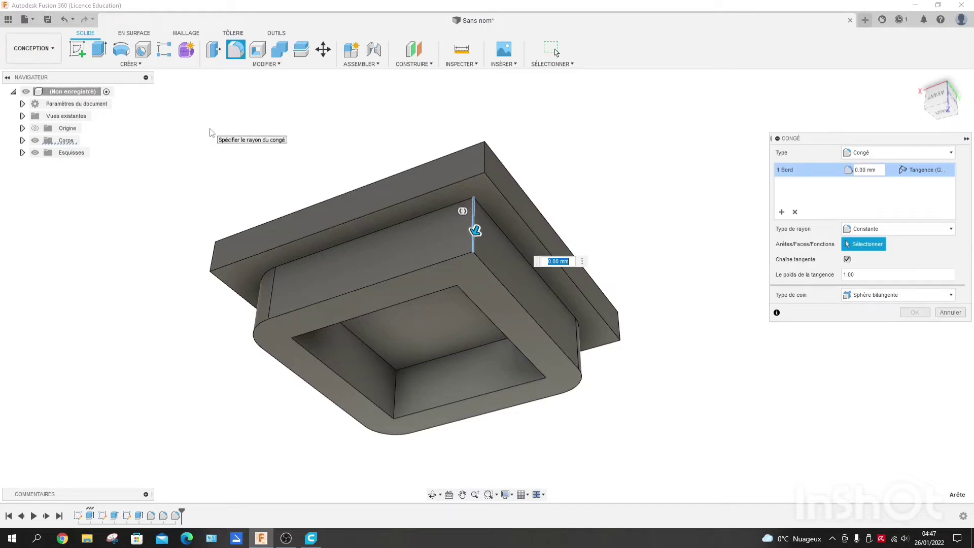
pyautogui.write('5')
pyautogui.press('Return')
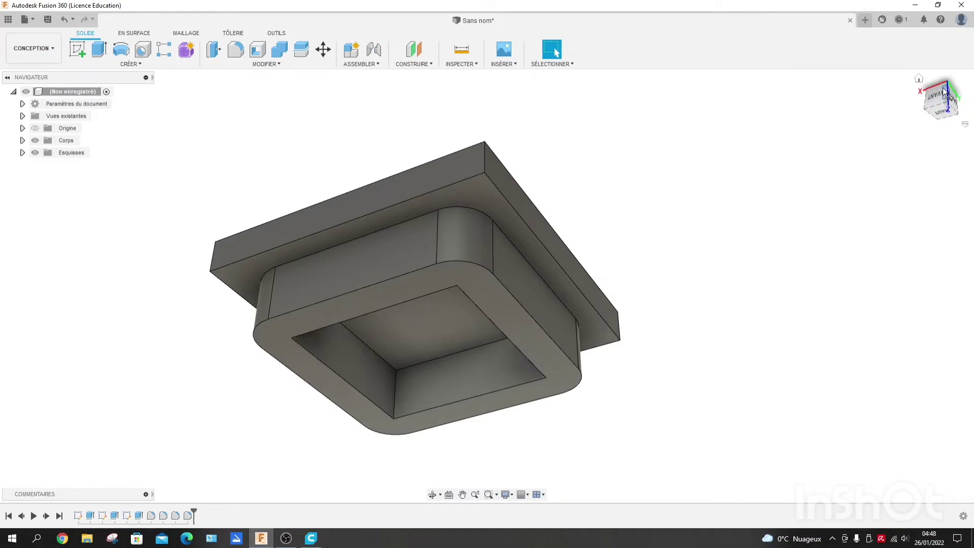
# Step: Fillet one vertical corner edge of the square plate with a 2 mm radius
pyautogui.moveTo(936, 104)
pyautogui.mouseDown()
pyautogui.moveTo(935, 113)
pyautogui.moveTo(938, 97)
pyautogui.moveTo(940, 108)
pyautogui.mouseUp()
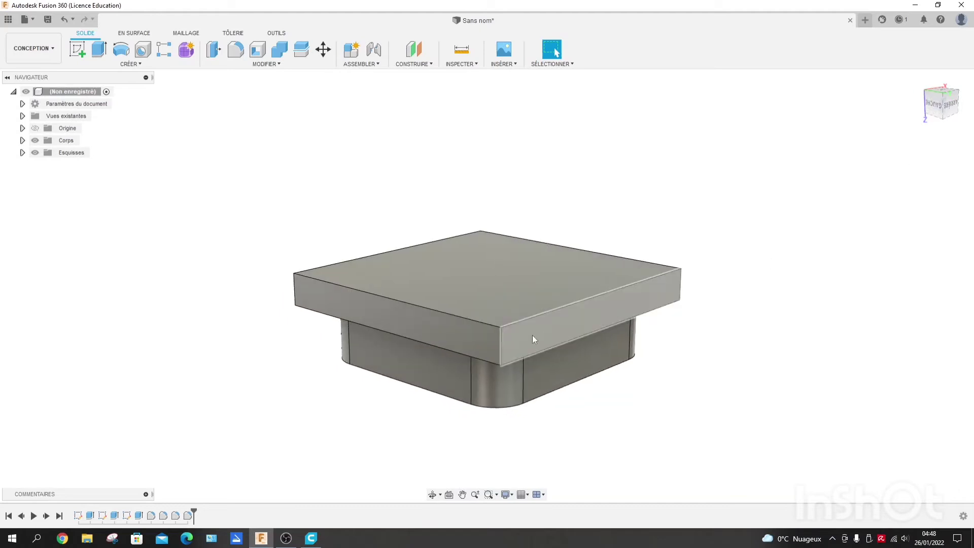
pyautogui.click(501, 346)
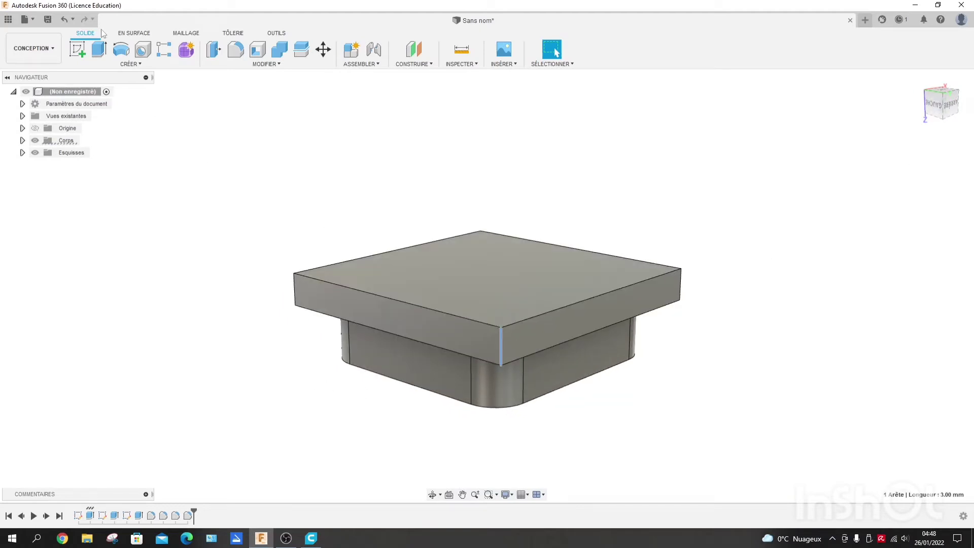
pyautogui.click(236, 49)
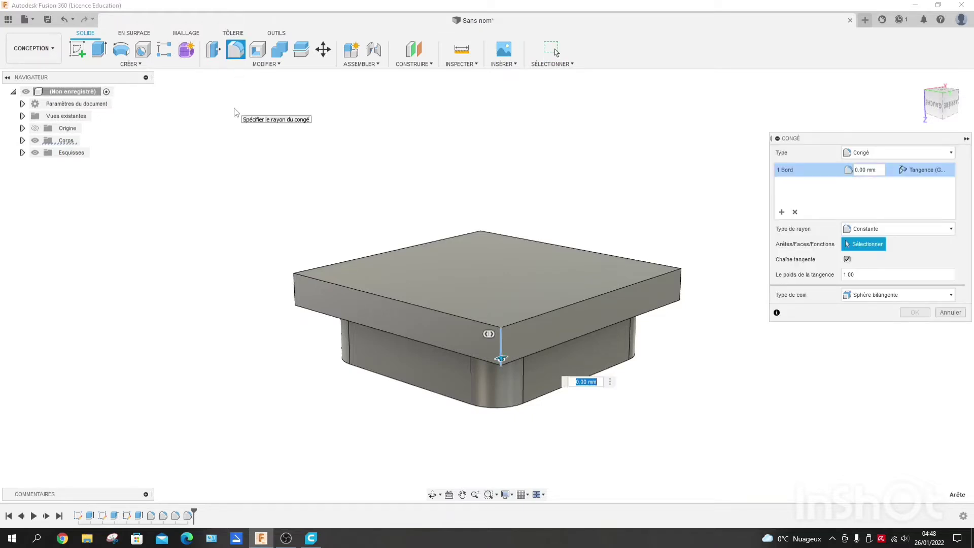
pyautogui.write('2')
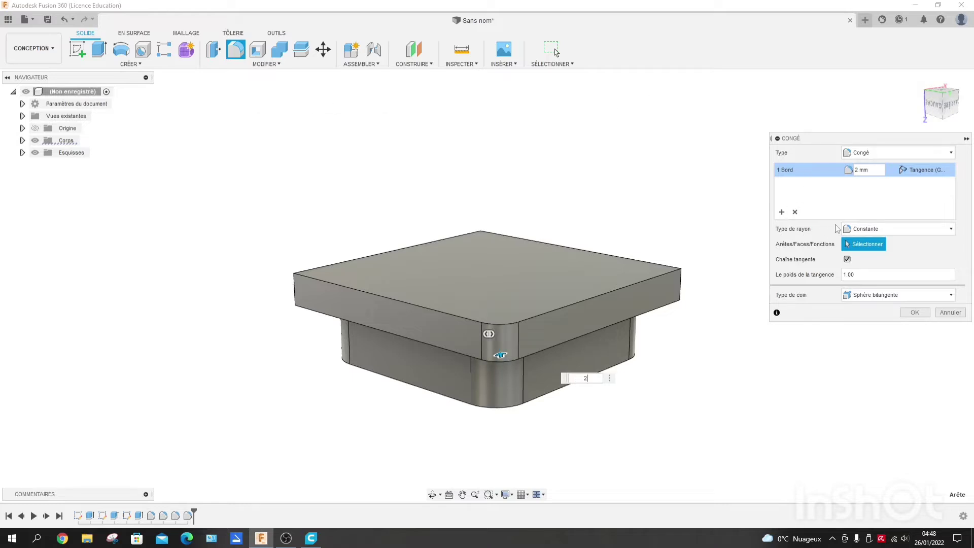
pyautogui.press('Return')
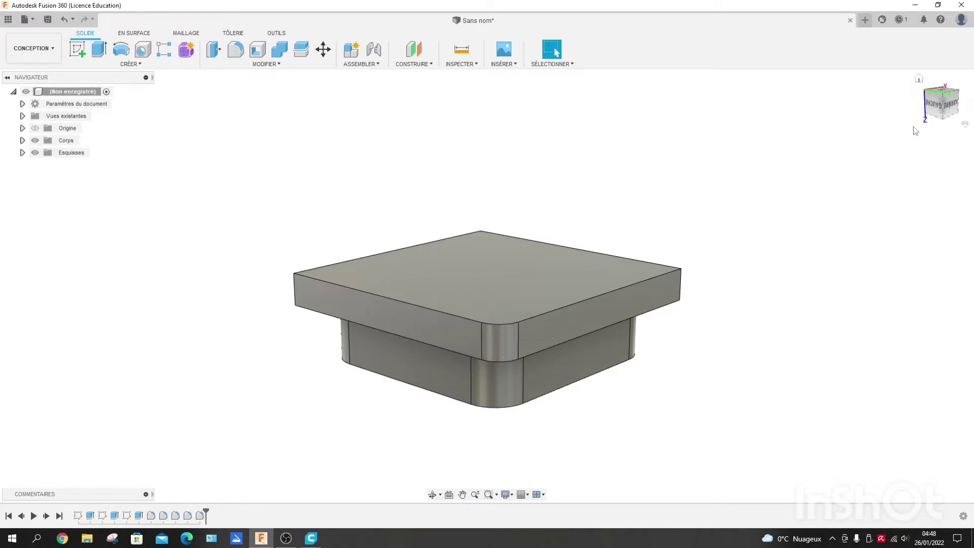
# Step: Fillet a second corner edge of the plate, adjacent to the rounded one, with a 2 mm radius
pyautogui.moveTo(942, 100); pyautogui.dragTo(920, 97)
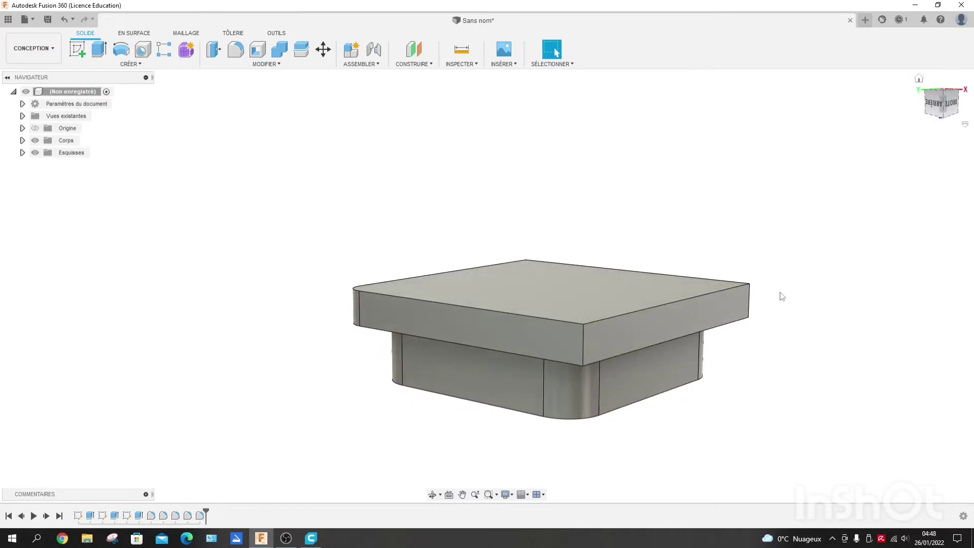
pyautogui.click(582, 340)
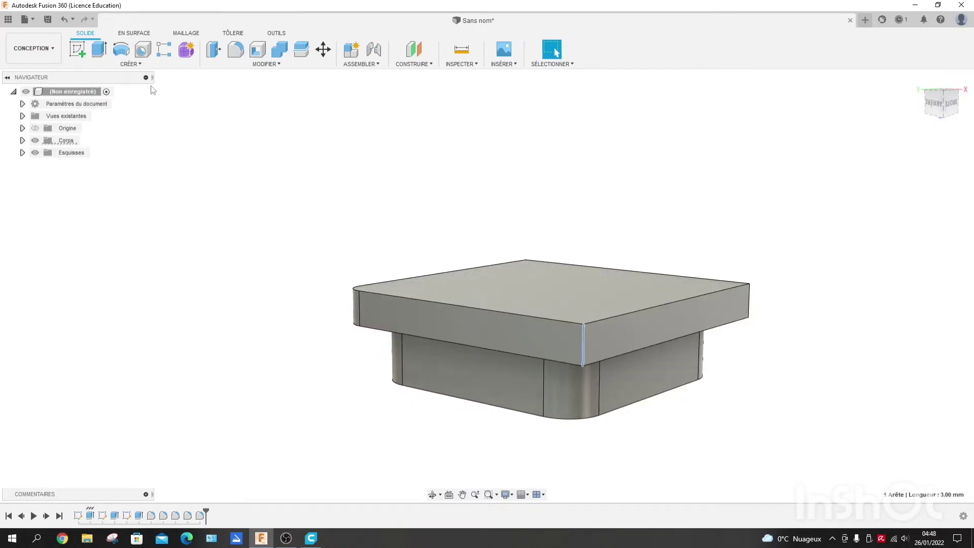
pyautogui.write('f')
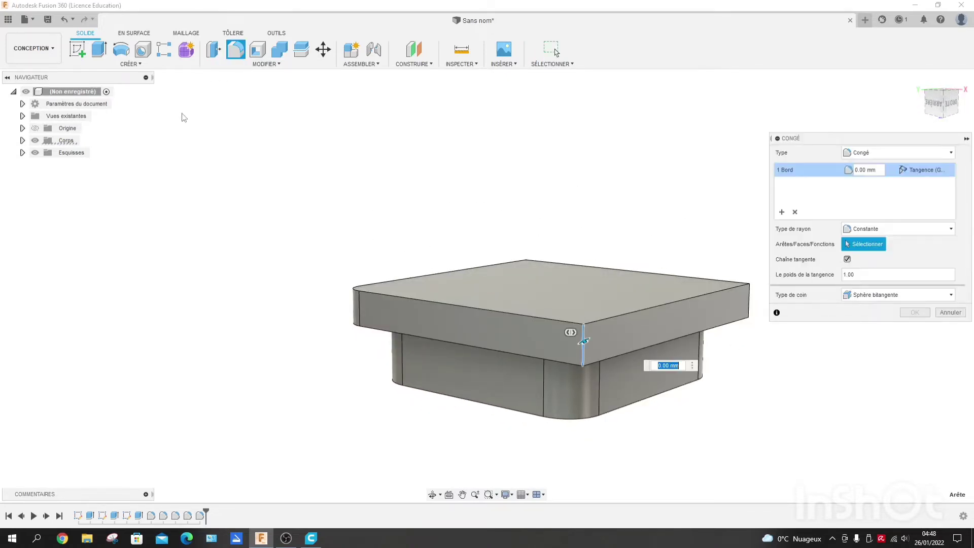
pyautogui.write('2')
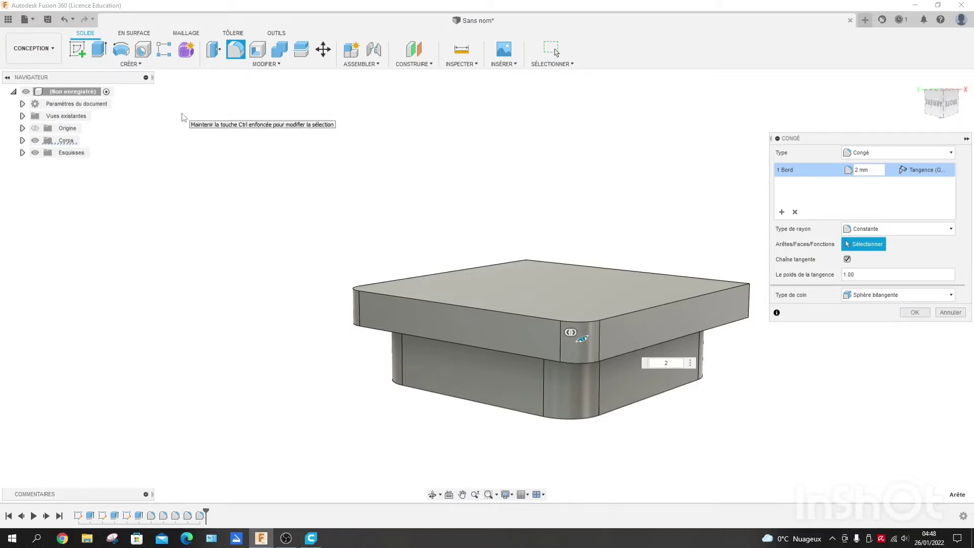
pyautogui.press('Return')
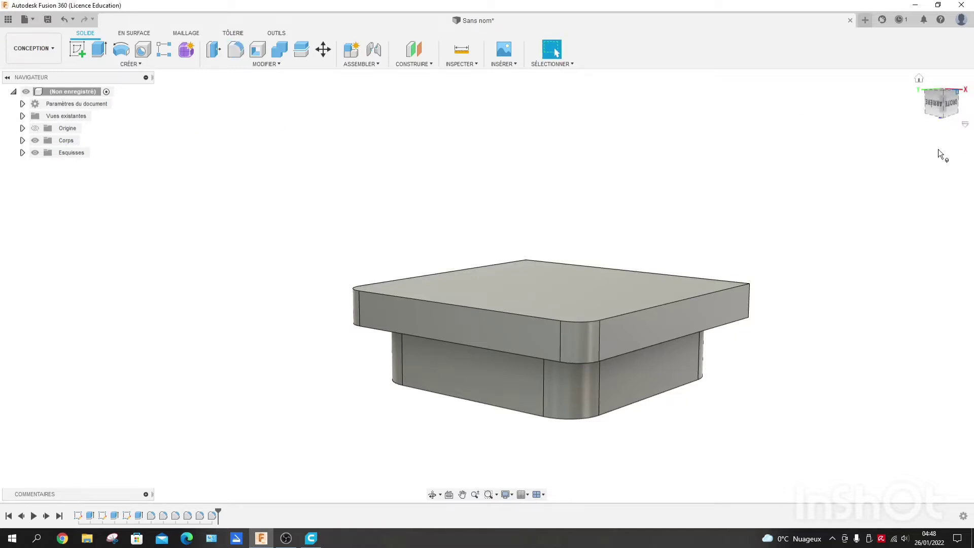
# Step: Fillet a third vertical corner edge of the plate with a 2 mm radius
pyautogui.moveTo(947, 103)
pyautogui.mouseDown()
pyautogui.moveTo(938, 112)
pyautogui.moveTo(925, 103)
pyautogui.mouseUp()
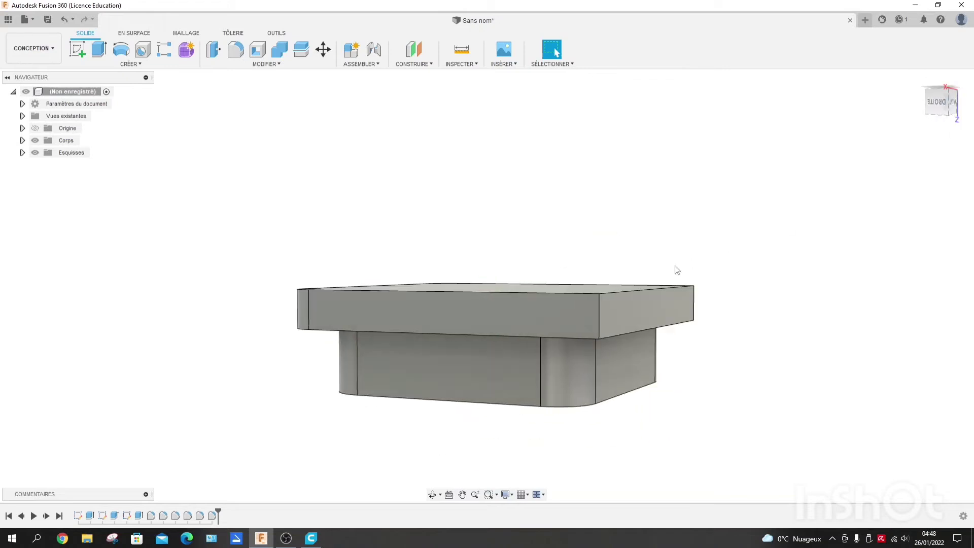
pyautogui.click(600, 320)
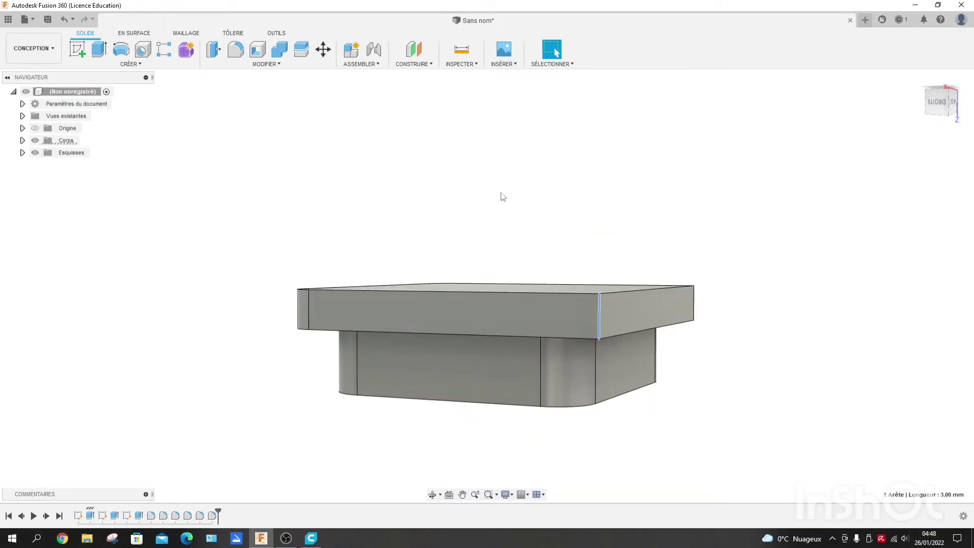
pyautogui.click(236, 49)
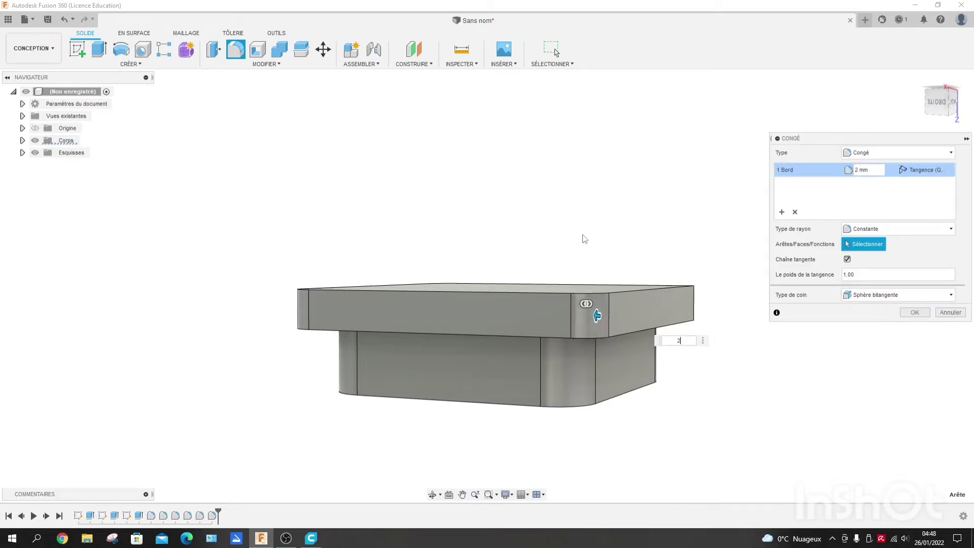
pyautogui.press('Return')
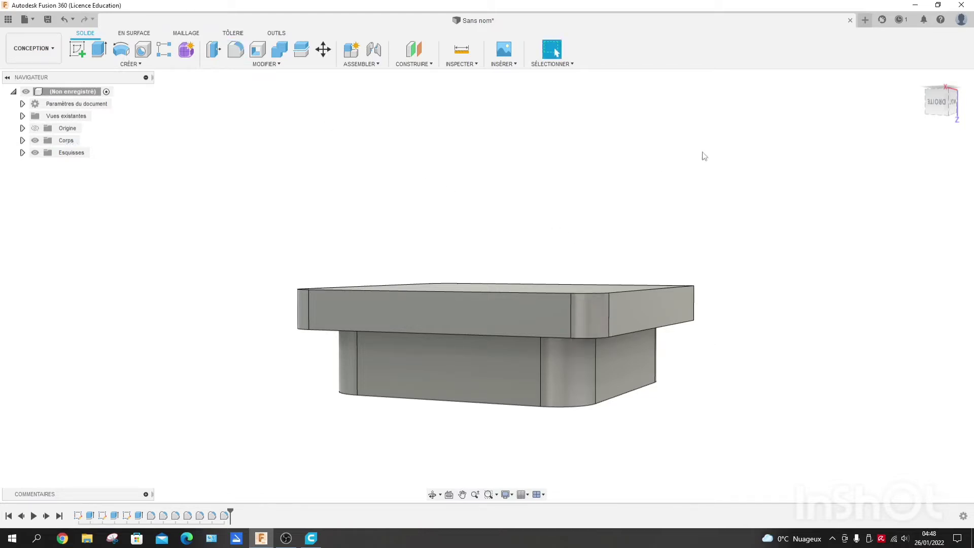
# Step: Fillet the plate's last sharp corner edge with the same 2 mm radius as its other three corners
pyautogui.moveTo(950, 102)
pyautogui.mouseDown()
pyautogui.moveTo(921, 118)
pyautogui.moveTo(901, 115)
pyautogui.moveTo(709, 283)
pyautogui.mouseUp()
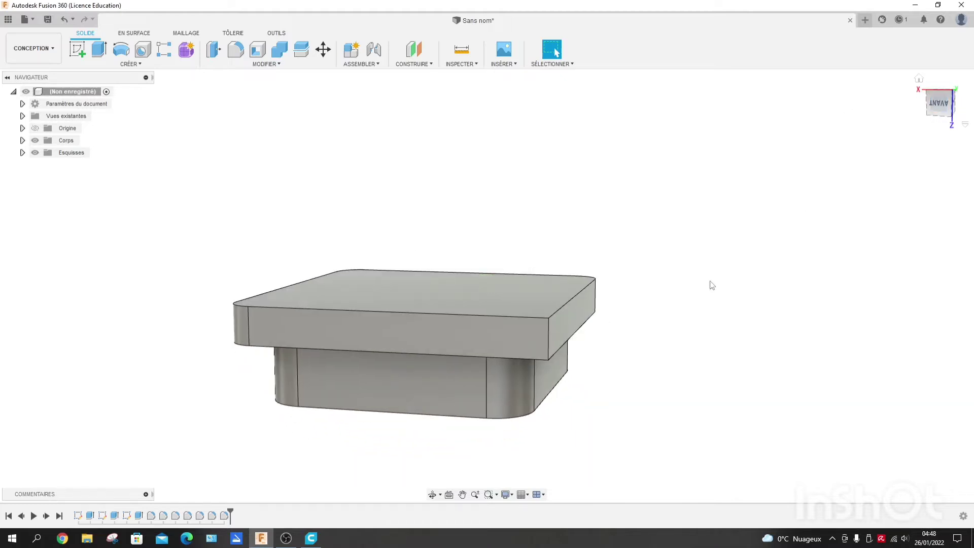
pyautogui.click(549, 336)
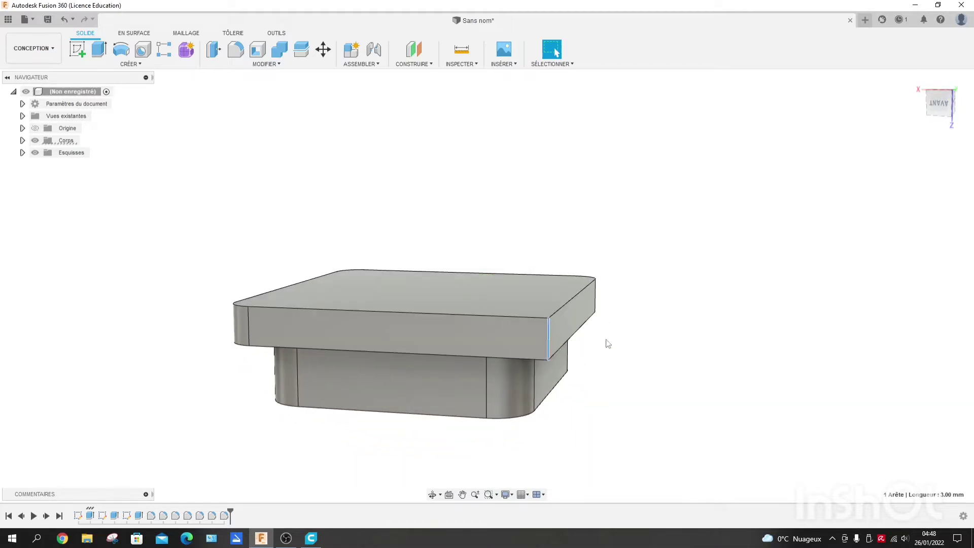
pyautogui.click(235, 50)
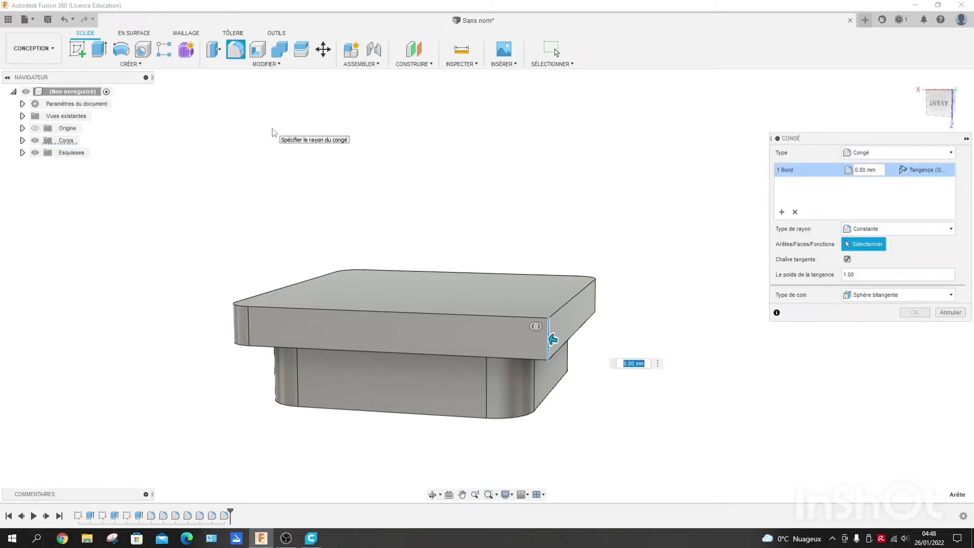
pyautogui.write('3')
pyautogui.press('Return')
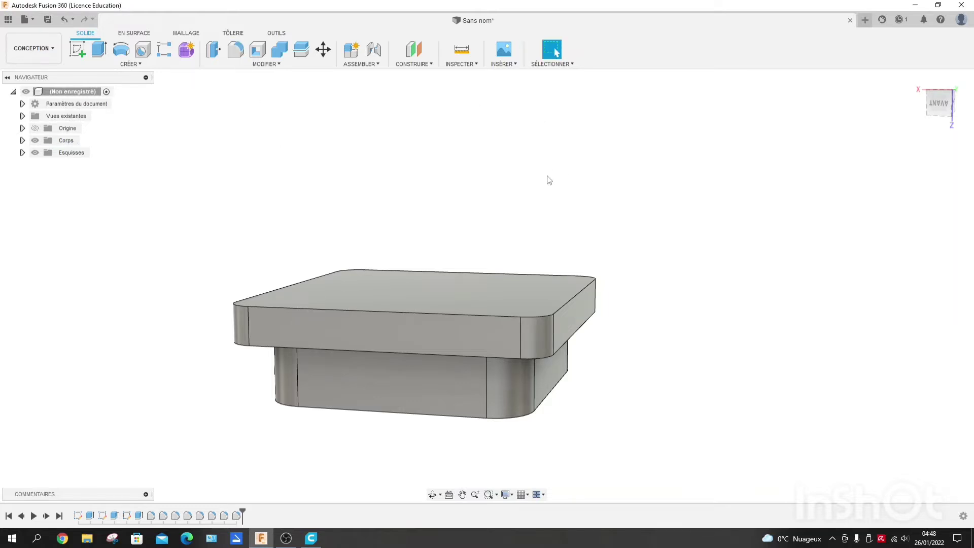
# Step: Fillet the whole perimeter edge of the plate's face opposite the raised block with a 2 mm radius
pyautogui.click(431, 313)
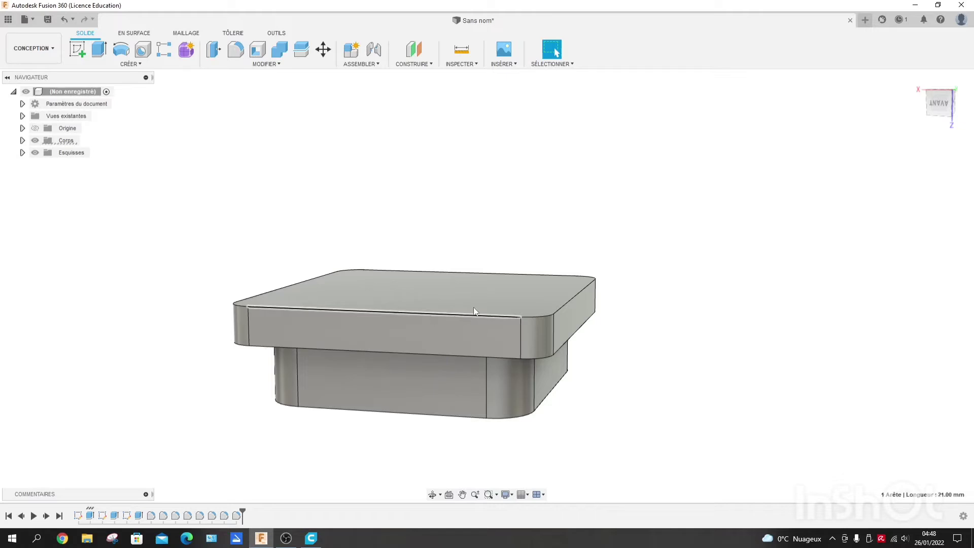
pyautogui.click(235, 49)
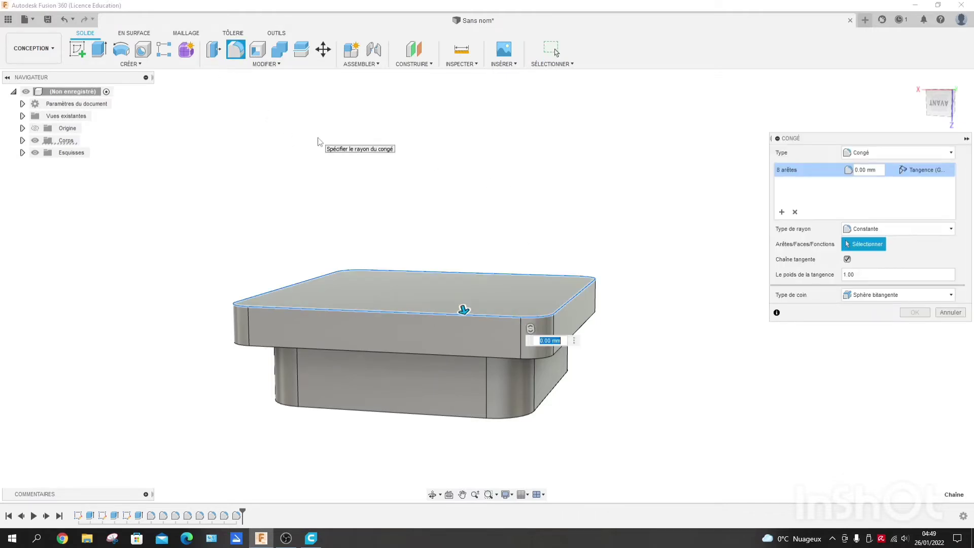
pyautogui.write('2')
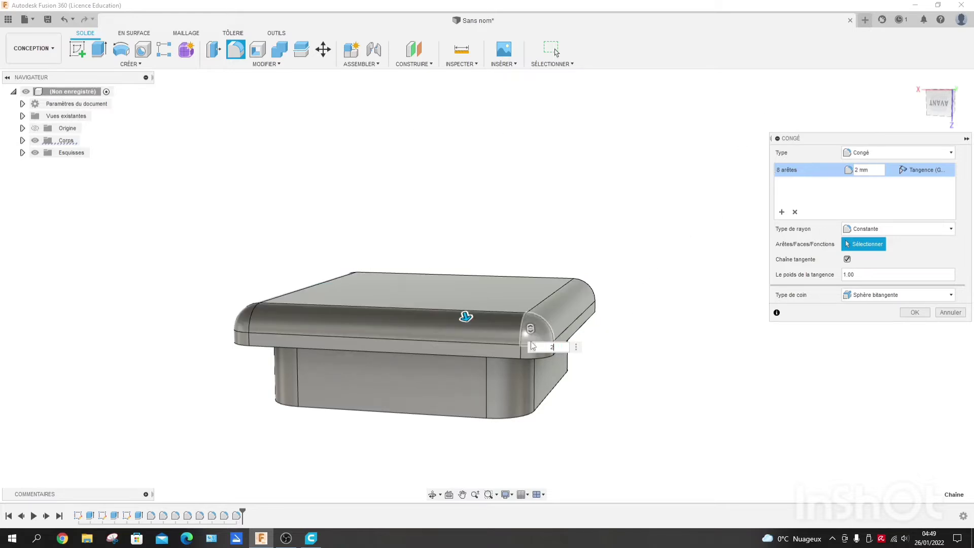
pyautogui.press('Return')
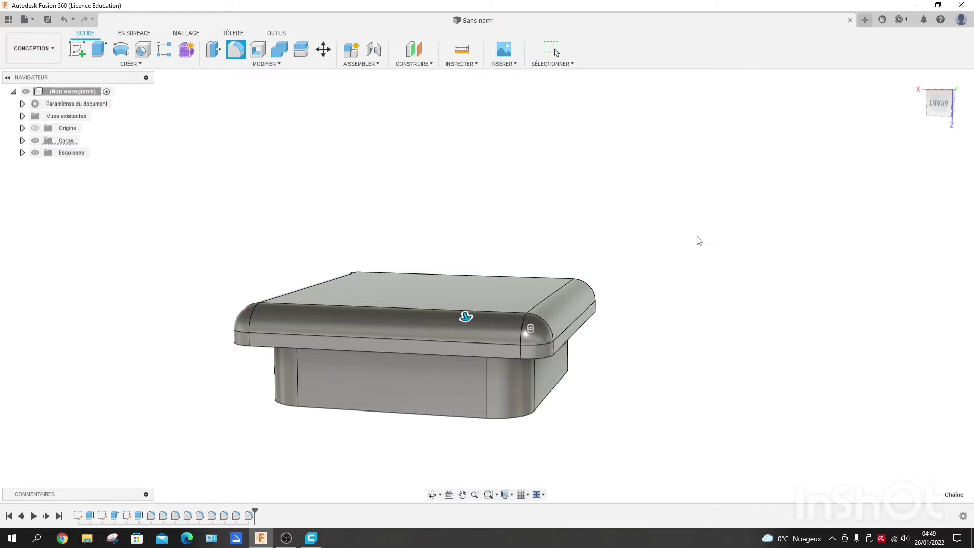
pyautogui.moveTo(954, 97); pyautogui.dragTo(939, 100)
pyautogui.moveTo(507, 284)
pyautogui.keyDown('shift'); pyautogui.mouseDown(button='middle')
pyautogui.moveTo(456, 340)
pyautogui.moveTo(401, 345)
pyautogui.moveTo(375, 282)
pyautogui.moveTo(345, 279)
pyautogui.moveTo(259, 307)
pyautogui.moveTo(193, 213)
pyautogui.mouseUp(button='middle'); pyautogui.keyUp('shift')
pyautogui.moveTo(919, 105)
pyautogui.mouseDown()
pyautogui.moveTo(916, 87)
pyautogui.moveTo(919, 116)
pyautogui.mouseUp()
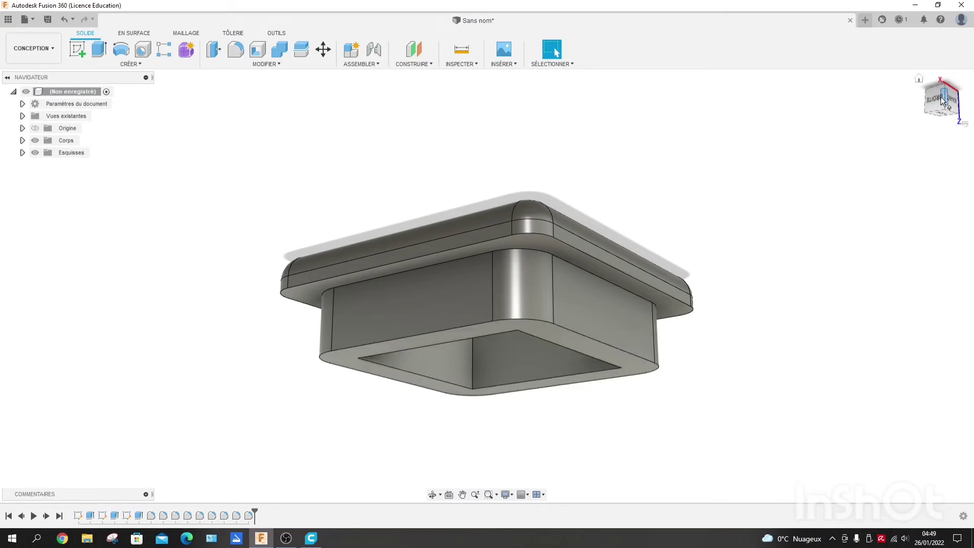
# Step: Rename the plug's only body as CAPNOIR
pyautogui.moveTo(946, 96)
pyautogui.mouseDown()
pyautogui.moveTo(941, 87)
pyautogui.moveTo(942, 103)
pyautogui.mouseUp()
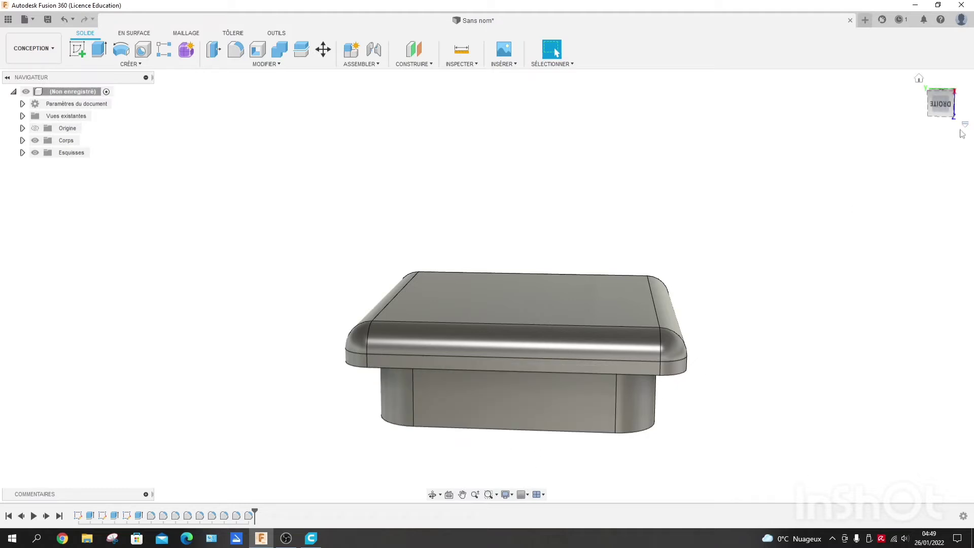
pyautogui.moveTo(942, 108)
pyautogui.mouseDown()
pyautogui.moveTo(937, 71)
pyautogui.moveTo(940, 115)
pyautogui.mouseUp()
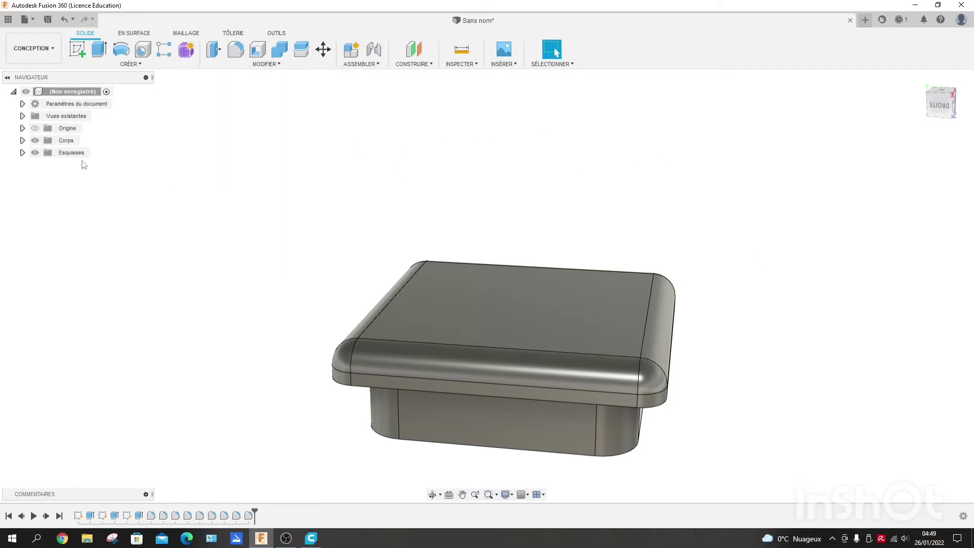
pyautogui.click(22, 140)
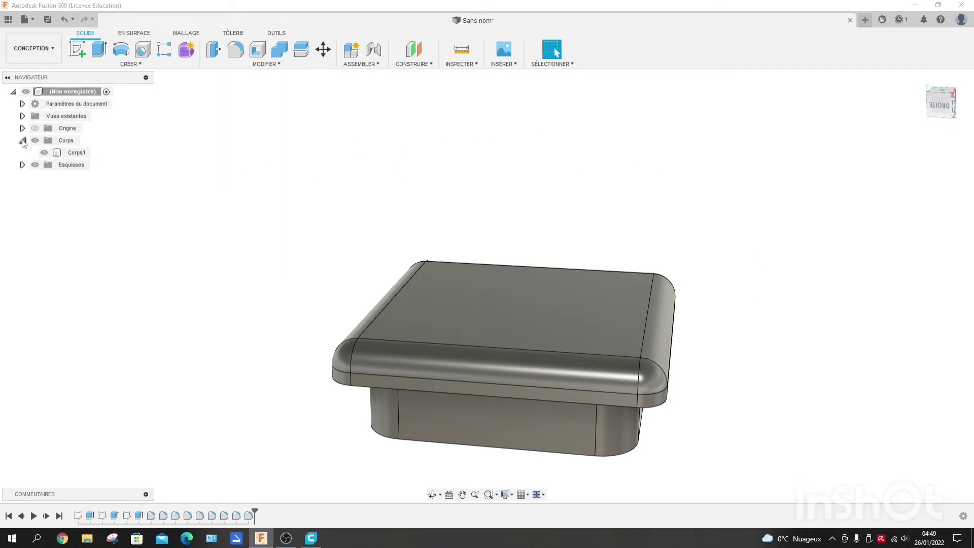
pyautogui.click(78, 153)
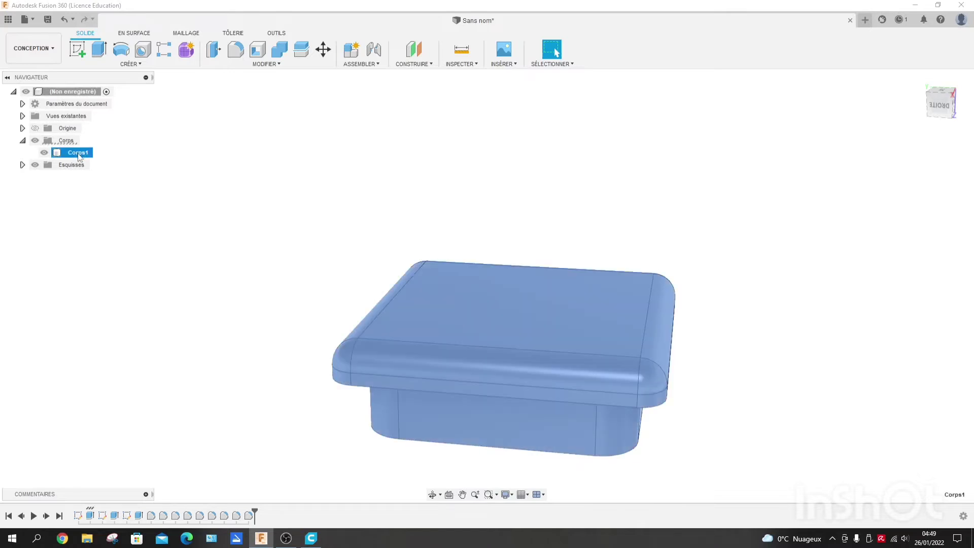
pyautogui.click(79, 153)
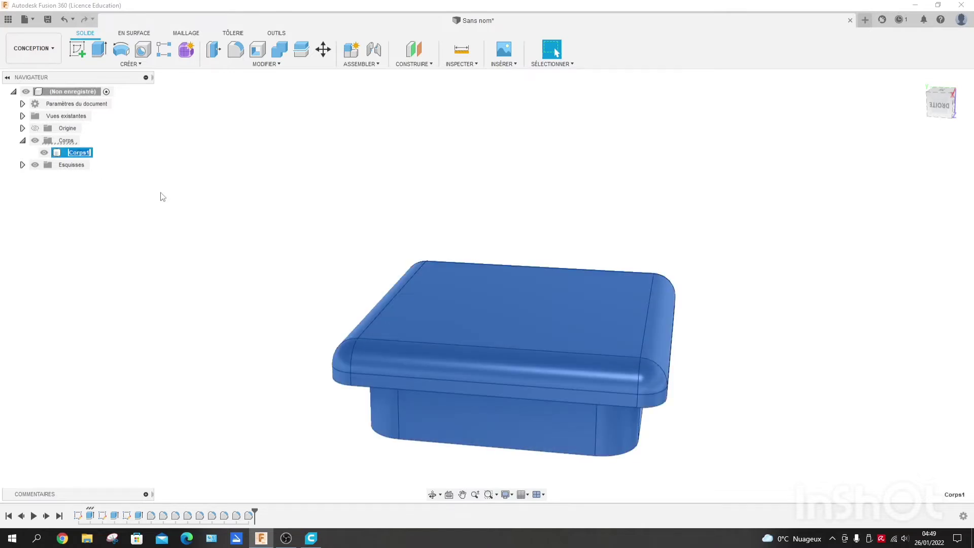
pyautogui.write('CAPNOIR')
pyautogui.press('Return')
# Step: Export the CAPNOIR body as a 3MF mesh in millimetres with high refinement, saving it as CAPNOIR in the desktop's Ender3 V2 folder
pyautogui.rightClick(80, 158)
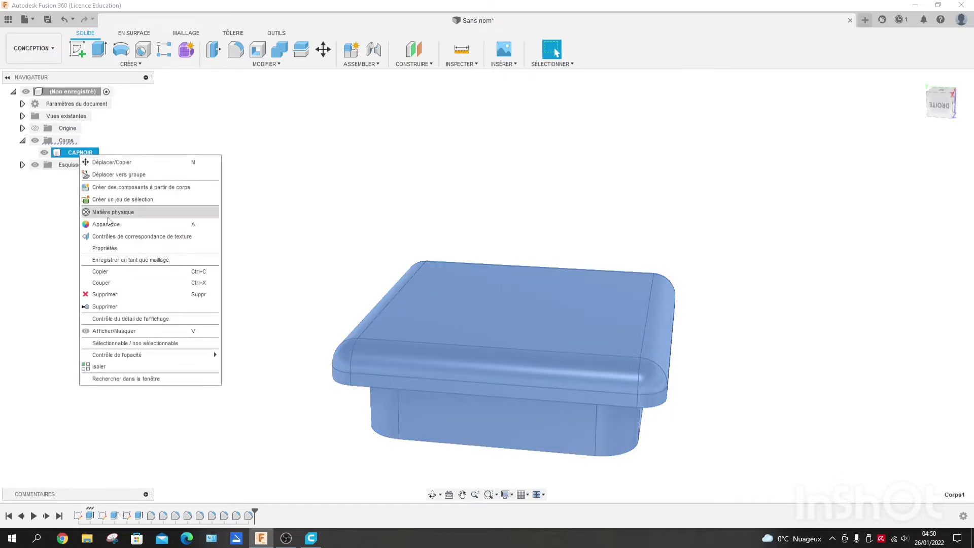
pyautogui.click(146, 261)
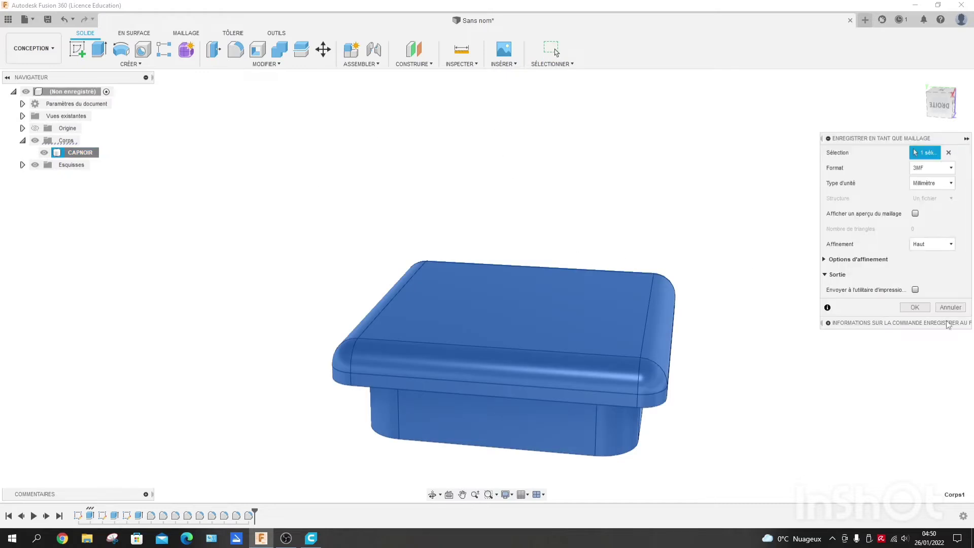
pyautogui.click(952, 246)
pyautogui.click(952, 246)
pyautogui.click(917, 307)
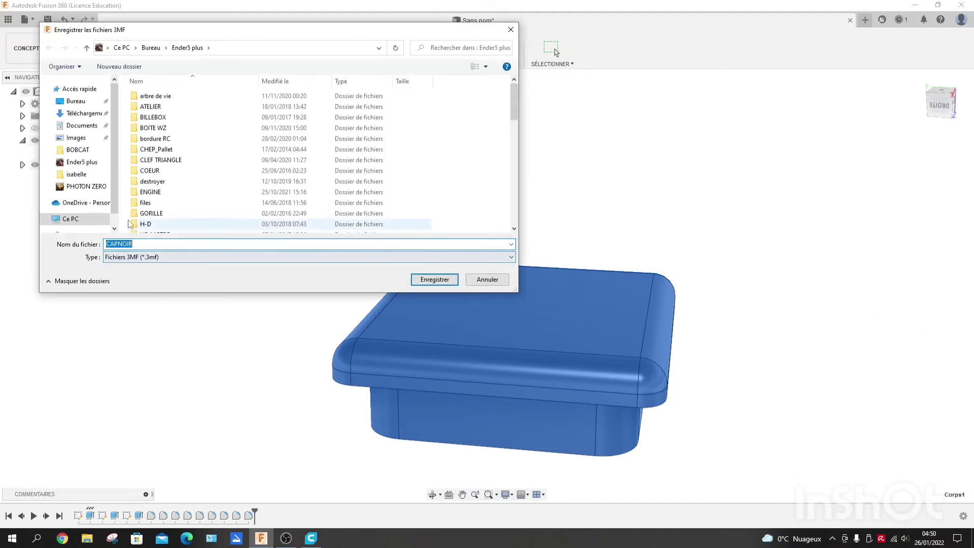
pyautogui.scroll(-1, 74, 172)
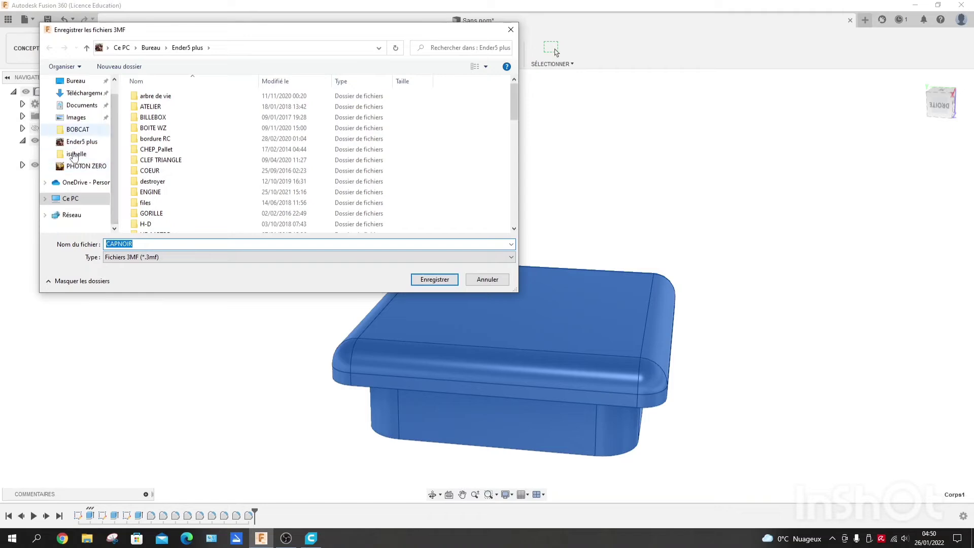
pyautogui.scroll(1, 74, 156)
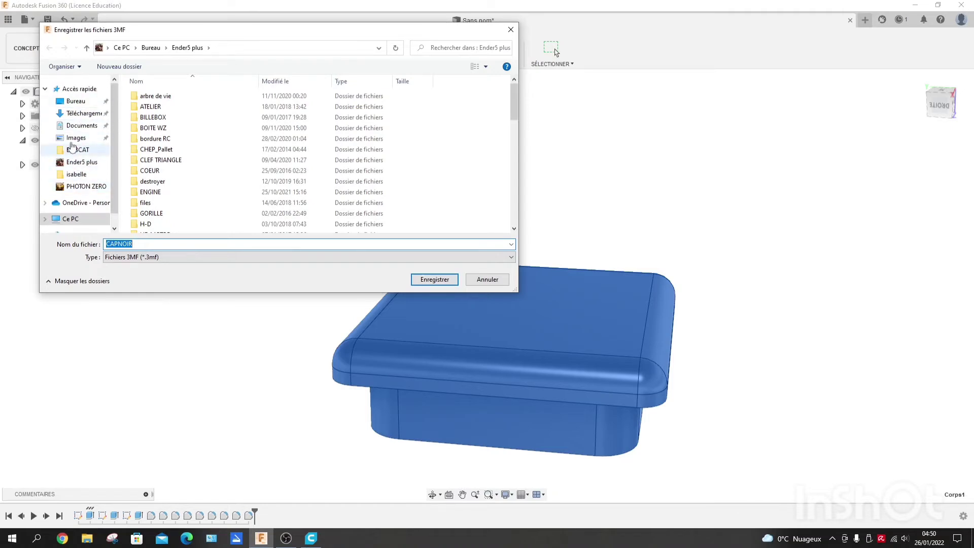
pyautogui.click(75, 101)
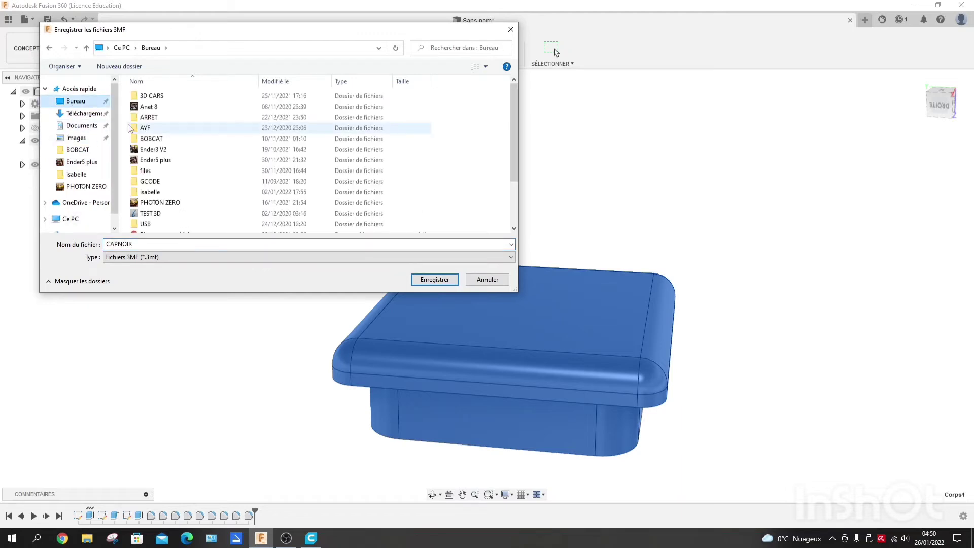
pyautogui.doubleClick(153, 149)
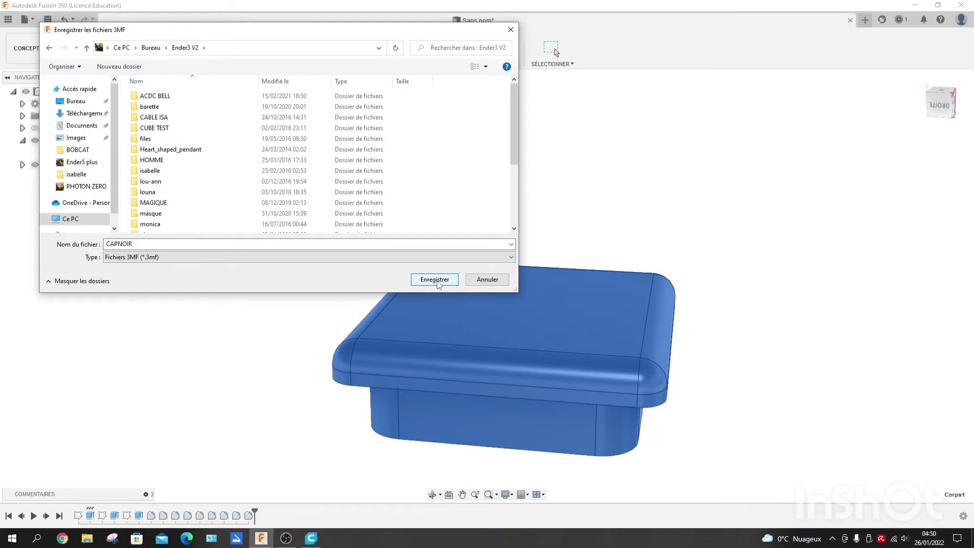
pyautogui.click(435, 280)
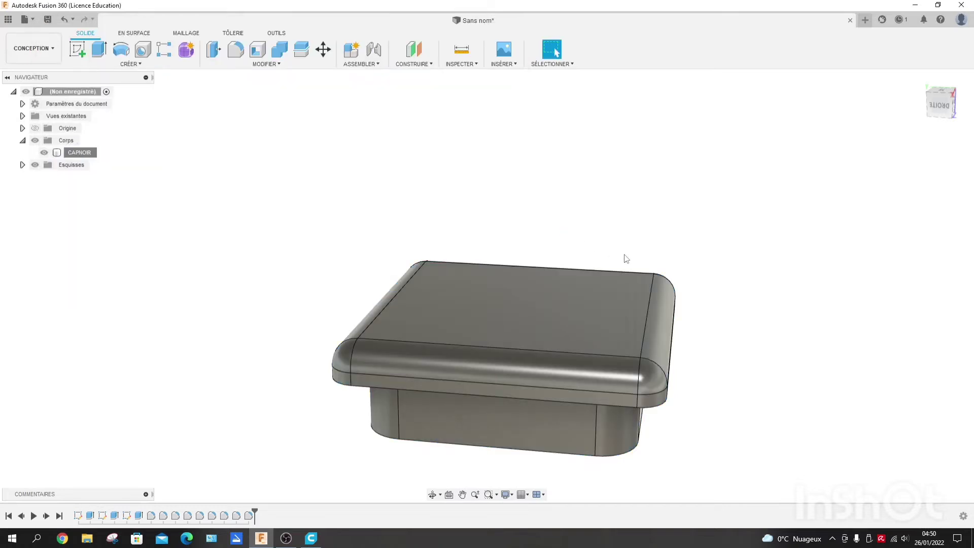
# Step: Close the design, saving it under the name CAPNOIR in Admin Project
pyautogui.click(850, 21)
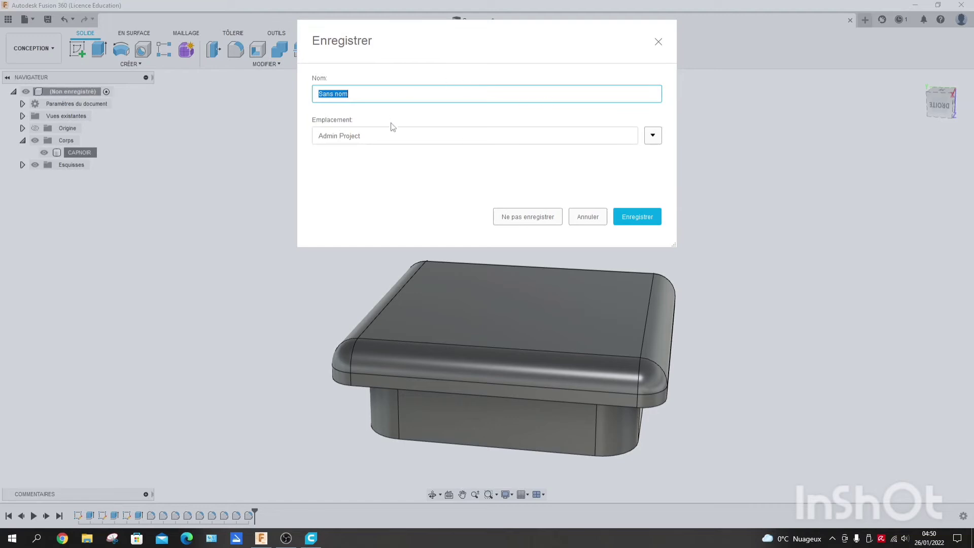
pyautogui.write('CAPNOIR')
pyautogui.click(646, 215)
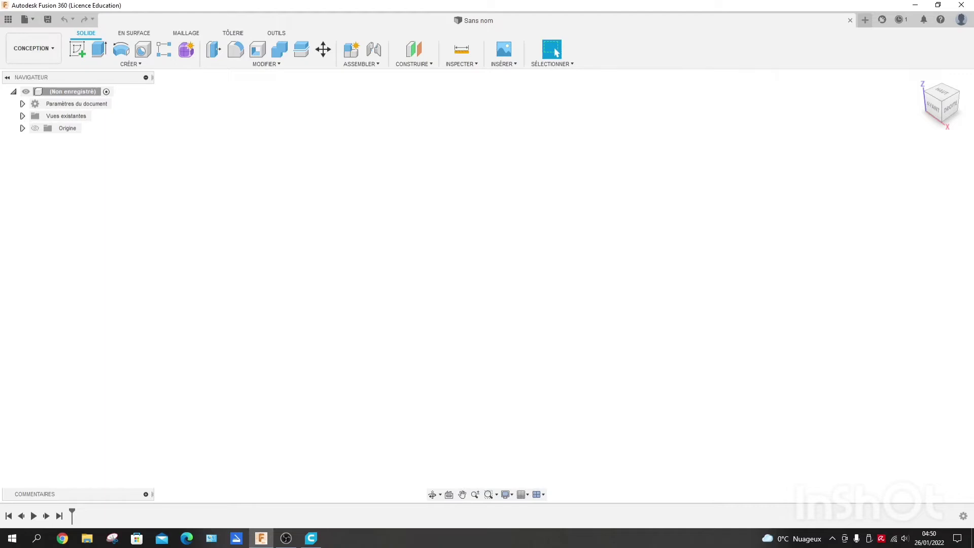
# Step: Switch to Ultimaker Cura, maximize its window and bring up the dialog for opening a model file
pyautogui.moveTo(973, 148); pyautogui.dragTo(499, 106)
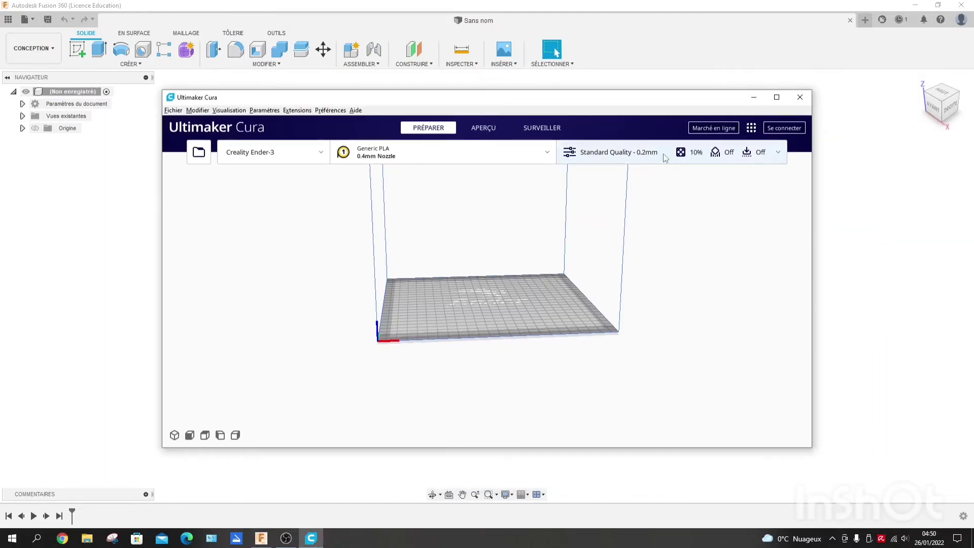
pyautogui.click(777, 98)
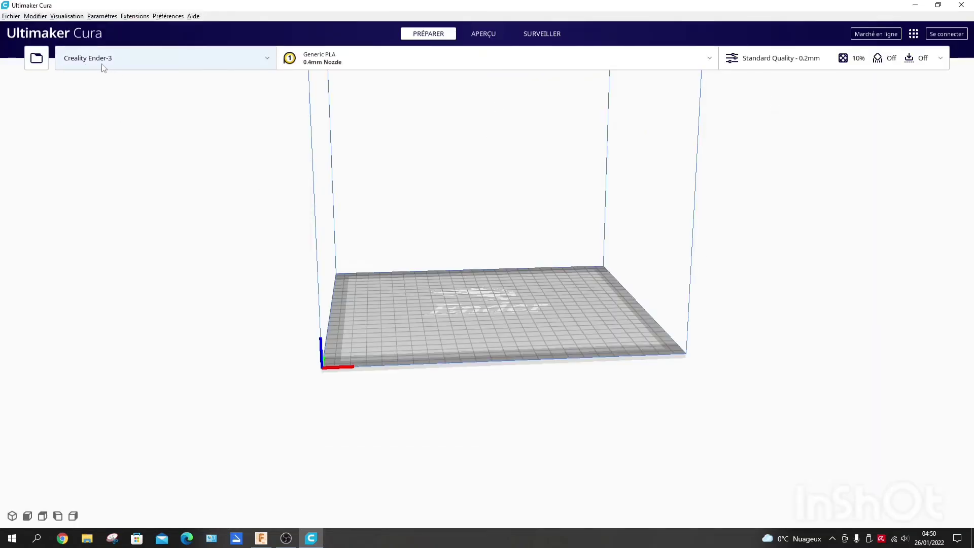
pyautogui.click(39, 61)
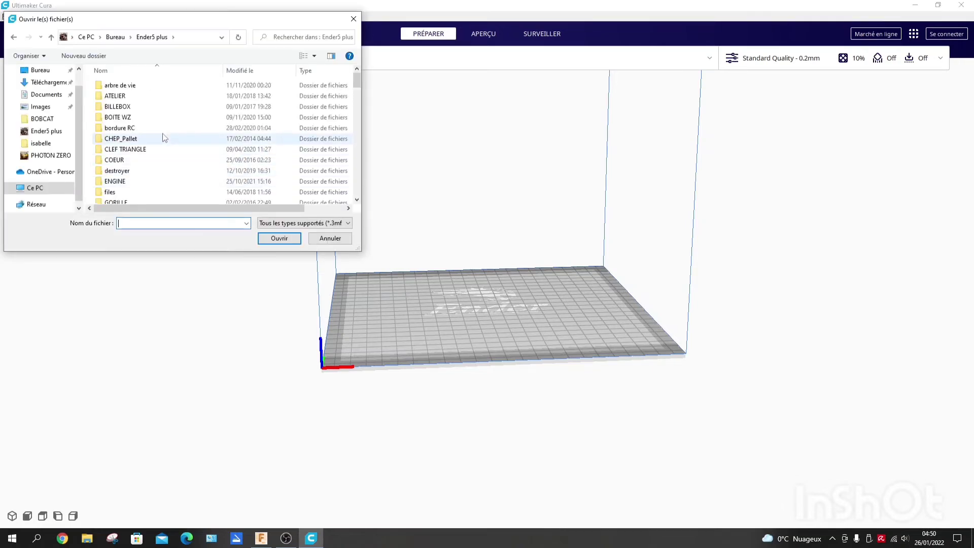
# Step: Look through the Ender5 plus folder for the exported CAPNOIR file
pyautogui.scroll(-7, 165, 138)
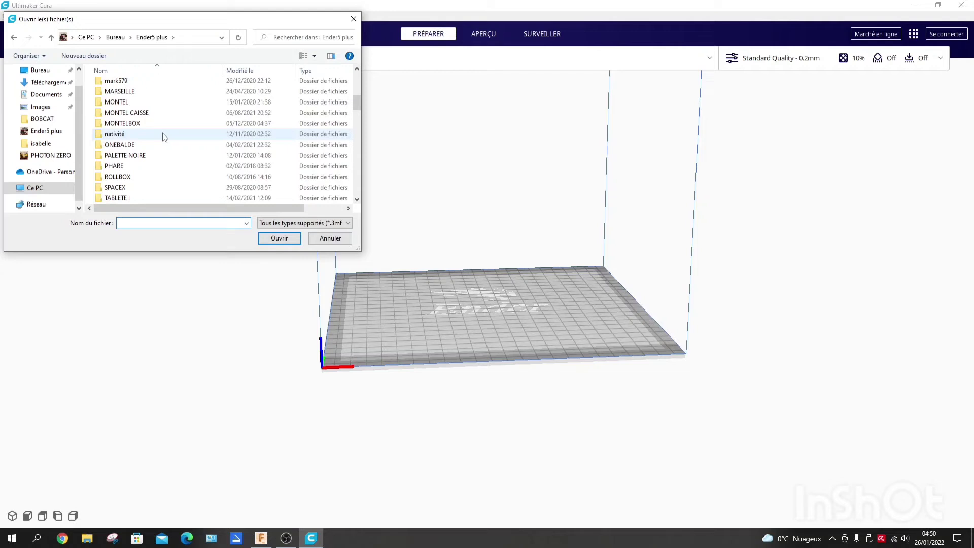
pyautogui.scroll(-5, 164, 137)
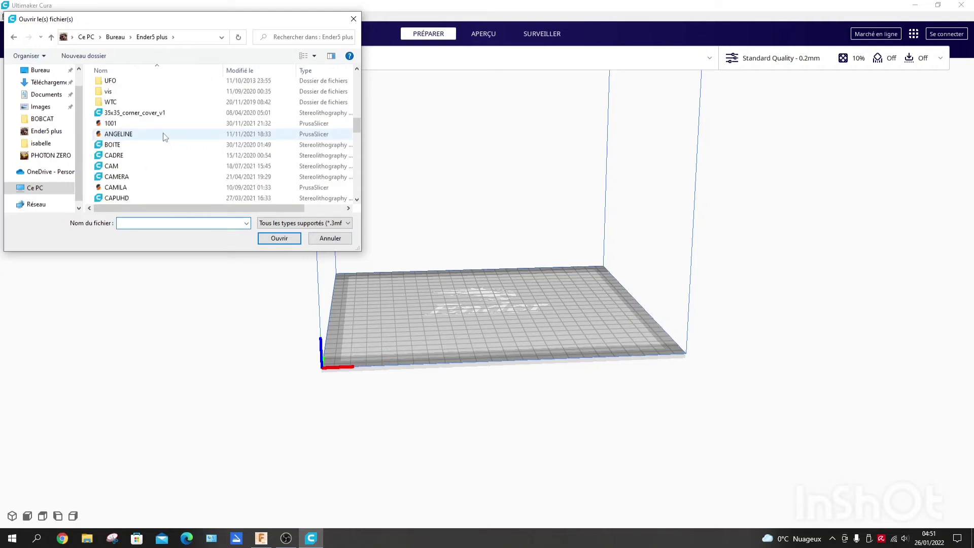
pyautogui.scroll(-2, 165, 137)
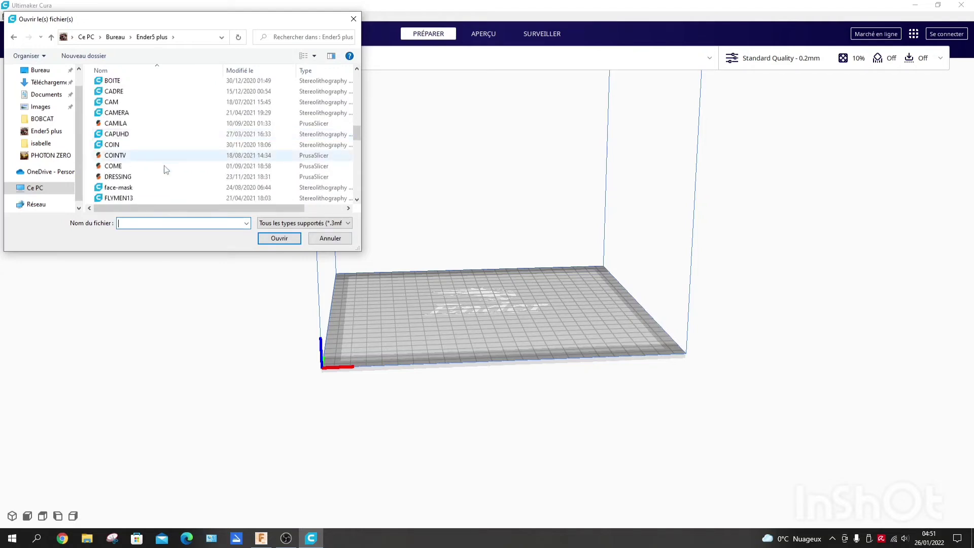
pyautogui.scroll(-1, 154, 133)
pyautogui.scroll(-3, 153, 133)
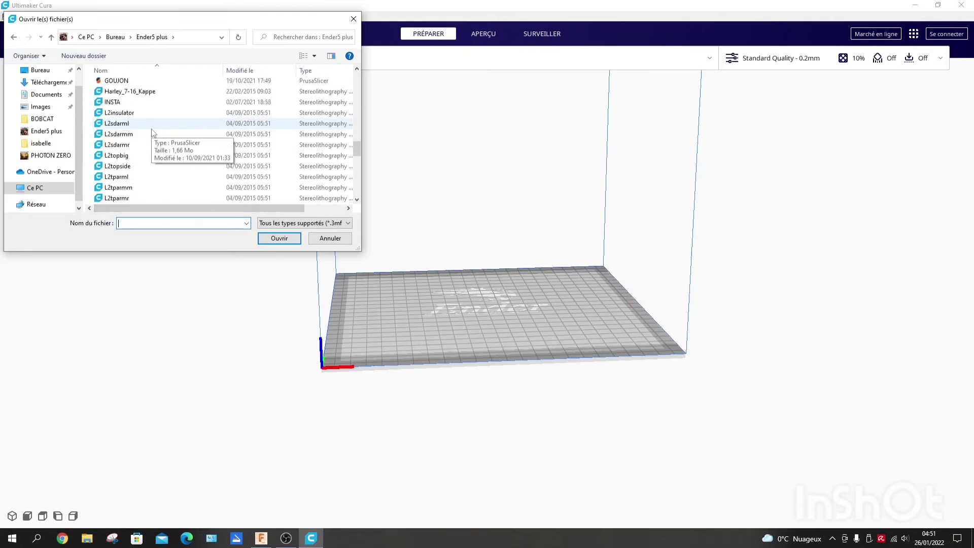
pyautogui.scroll(-3, 153, 135)
pyautogui.scroll(-3, 153, 135)
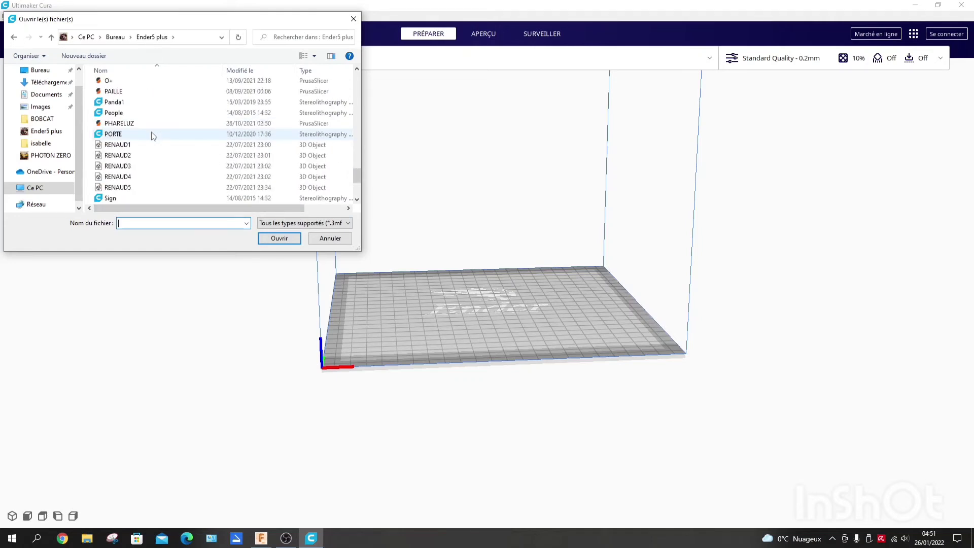
pyautogui.scroll(-1, 153, 125)
pyautogui.scroll(-2, 154, 123)
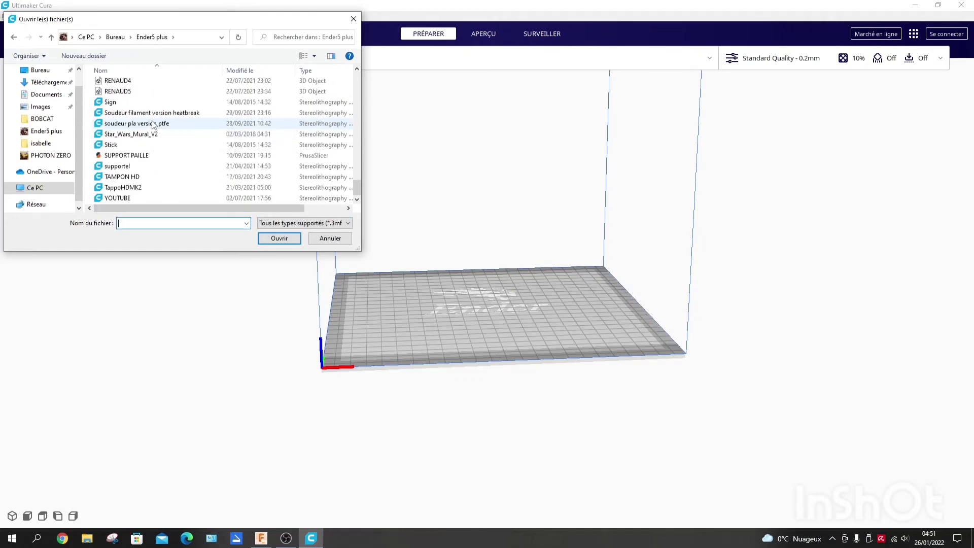
pyautogui.scroll(6, 138, 170)
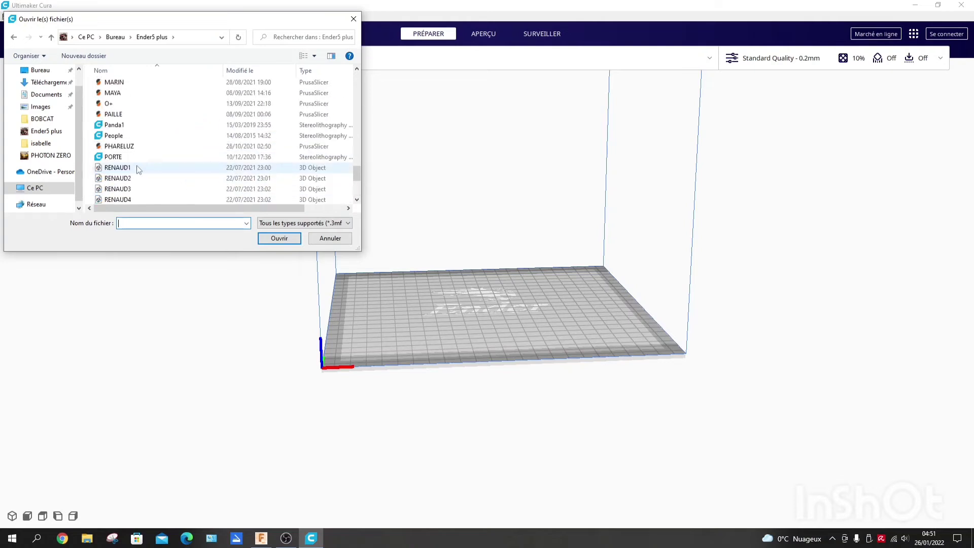
pyautogui.scroll(7, 138, 170)
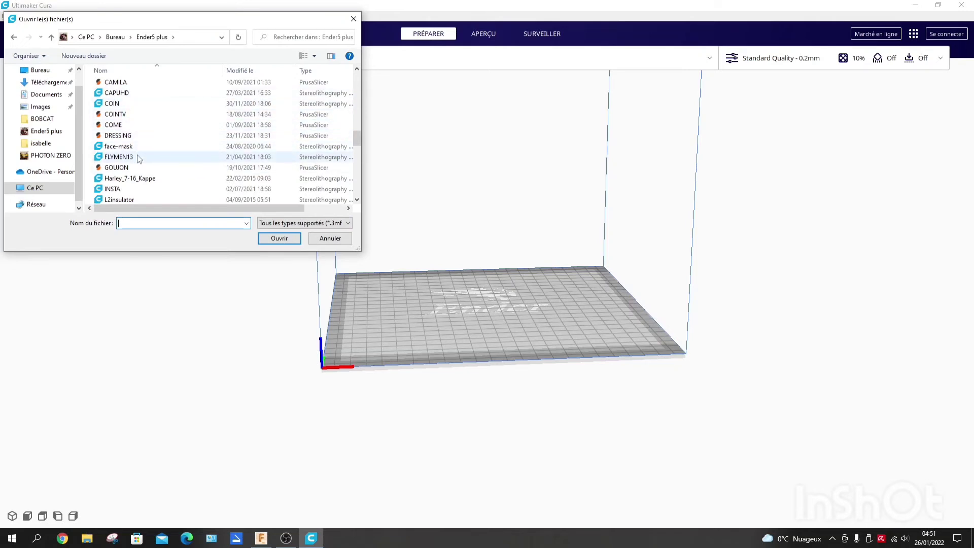
pyautogui.scroll(1, 139, 160)
pyautogui.scroll(2, 138, 162)
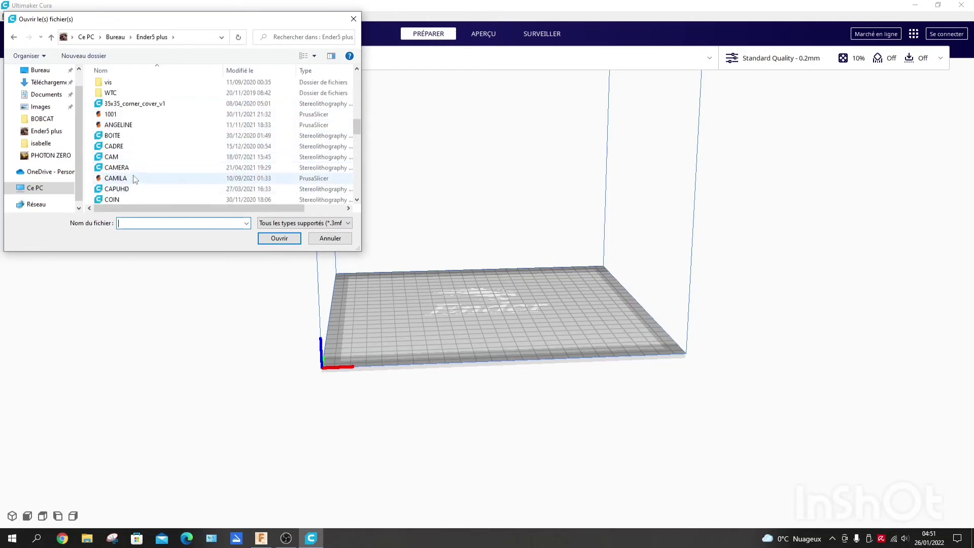
pyautogui.scroll(1, 131, 175)
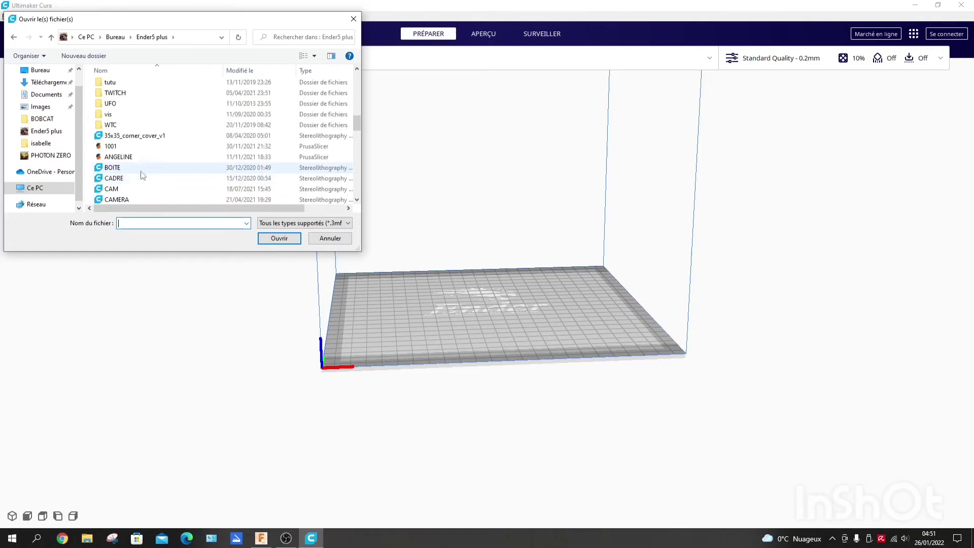
pyautogui.scroll(2, 139, 175)
pyautogui.scroll(15, 146, 175)
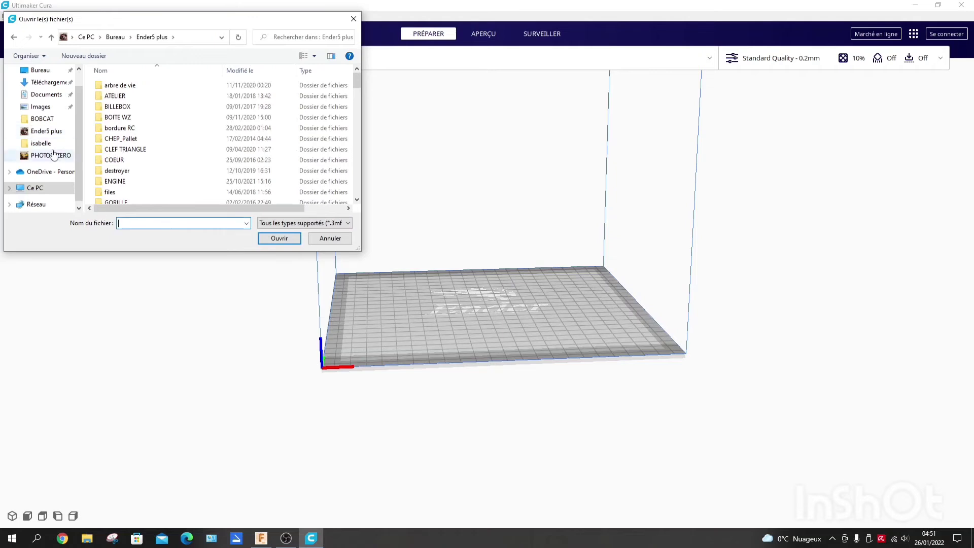
# Step: Load CAPNOIR from the desktop's Ender3 V2 folder and centre the model on the build plate
pyautogui.click(33, 72)
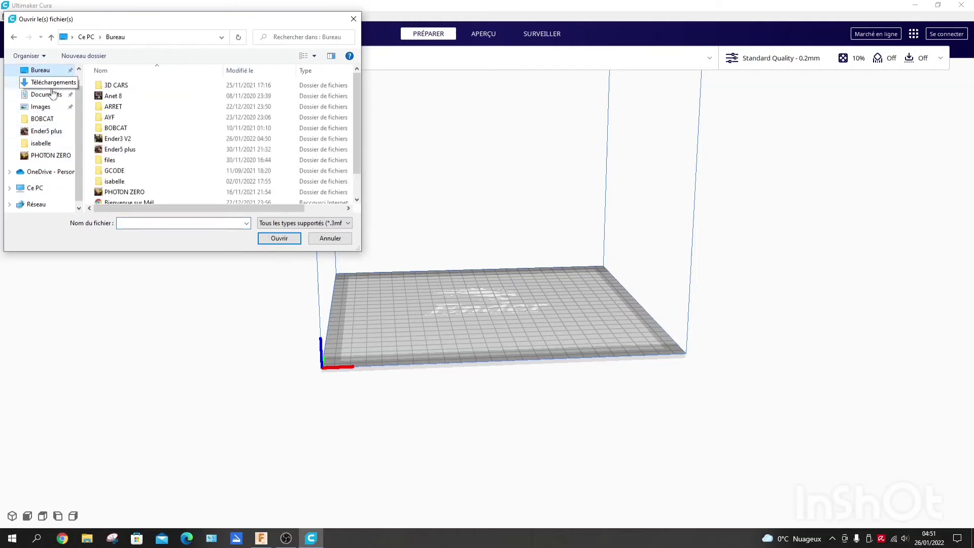
pyautogui.doubleClick(118, 140)
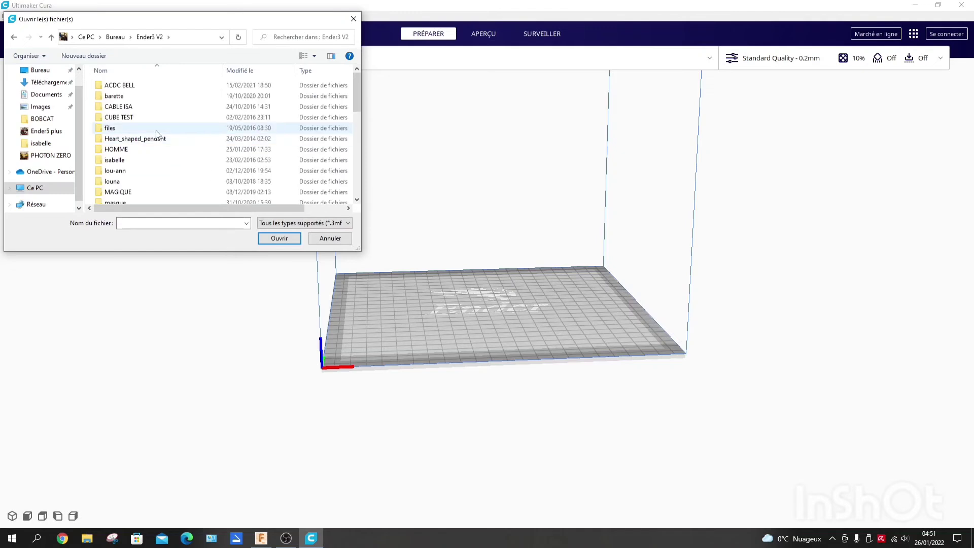
pyautogui.scroll(-3, 152, 116)
pyautogui.scroll(-6, 152, 116)
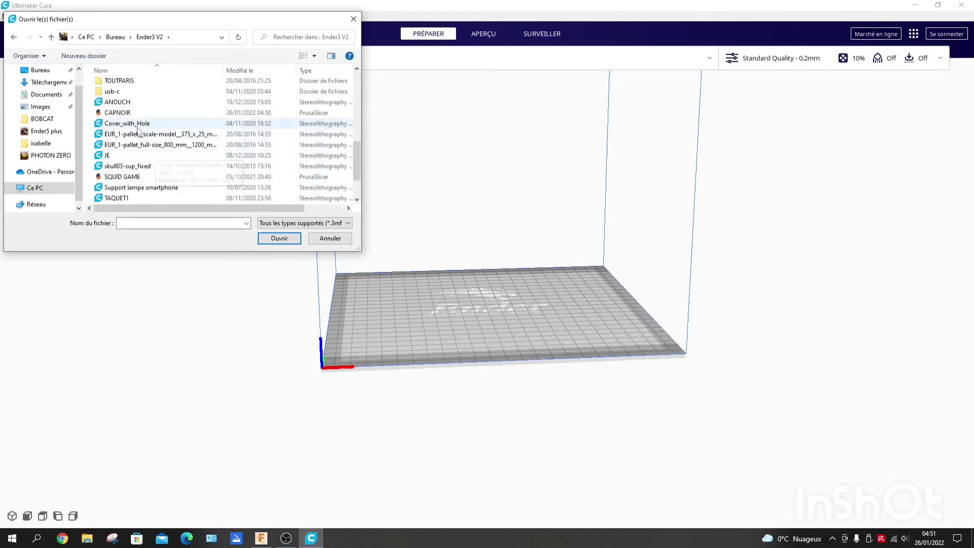
pyautogui.doubleClick(122, 112)
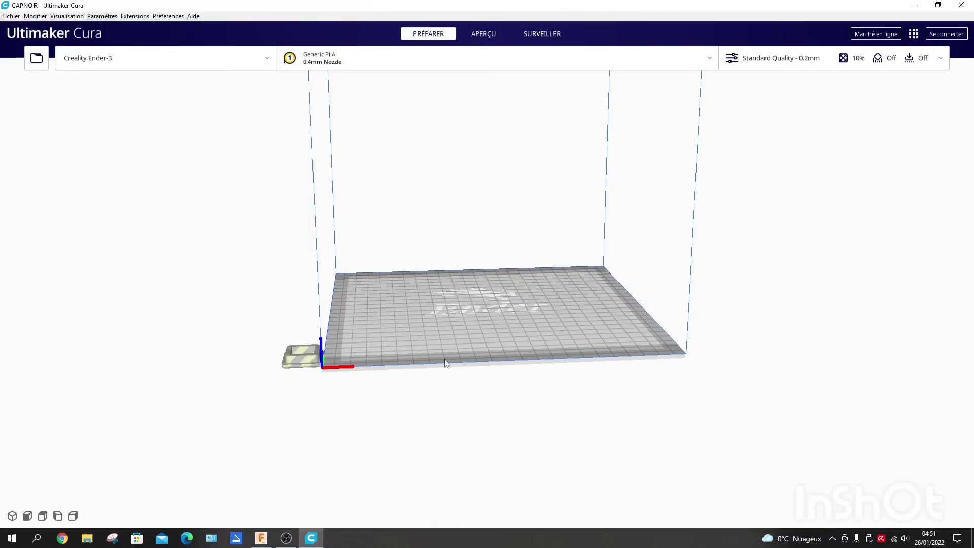
pyautogui.rightClick(303, 363)
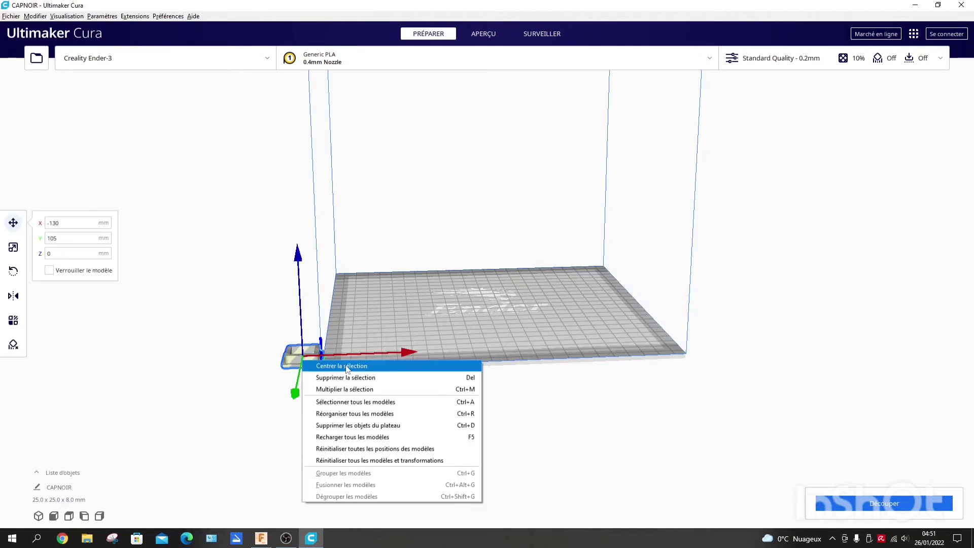
pyautogui.click(348, 369)
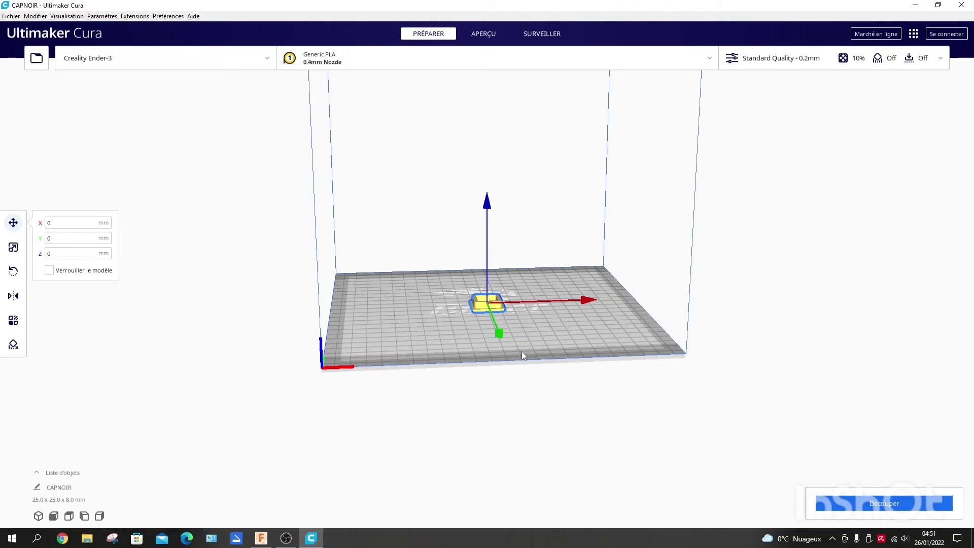
# Step: Multiply the CAPNOIR model on the build plate with the number of copies set to 1
pyautogui.moveTo(522, 353); pyautogui.dragTo(633, 408, button='right')
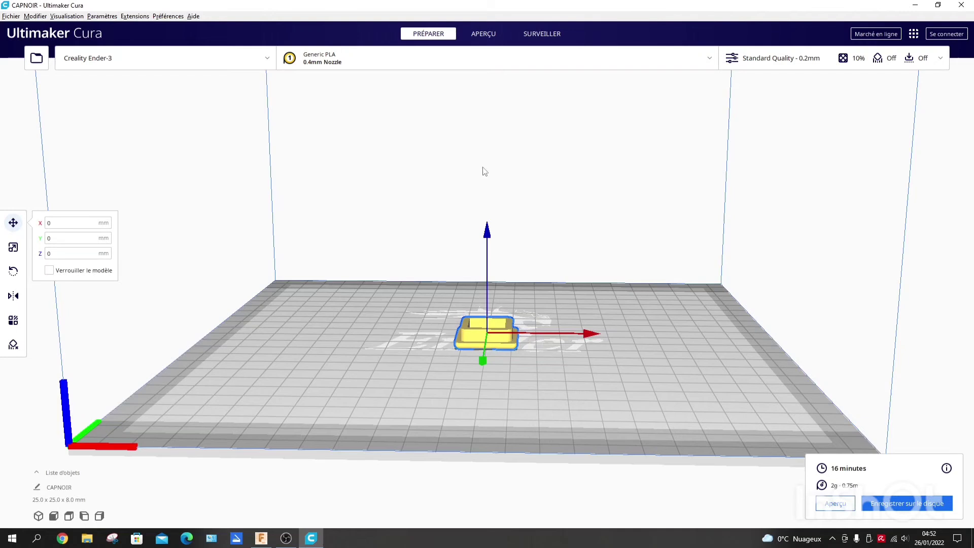
pyautogui.rightClick(496, 340)
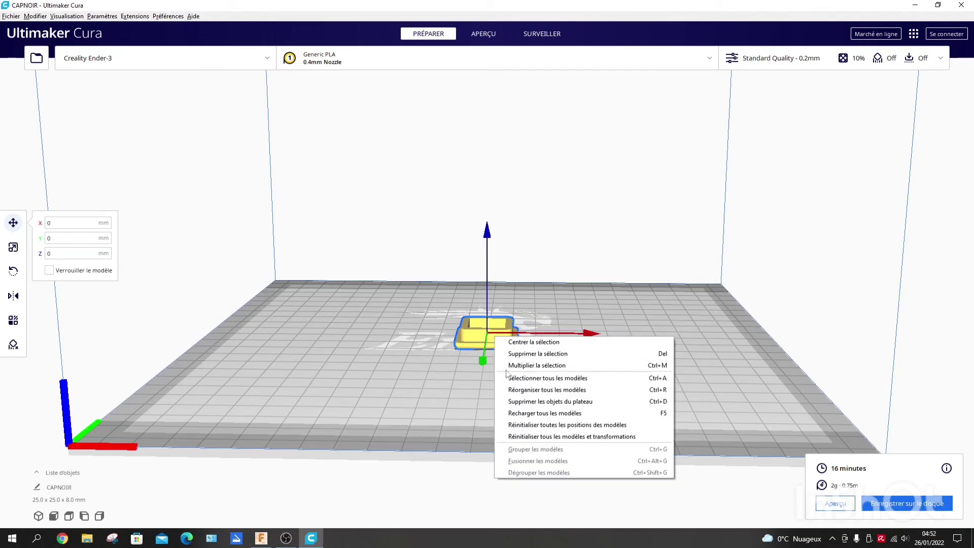
pyautogui.click(547, 366)
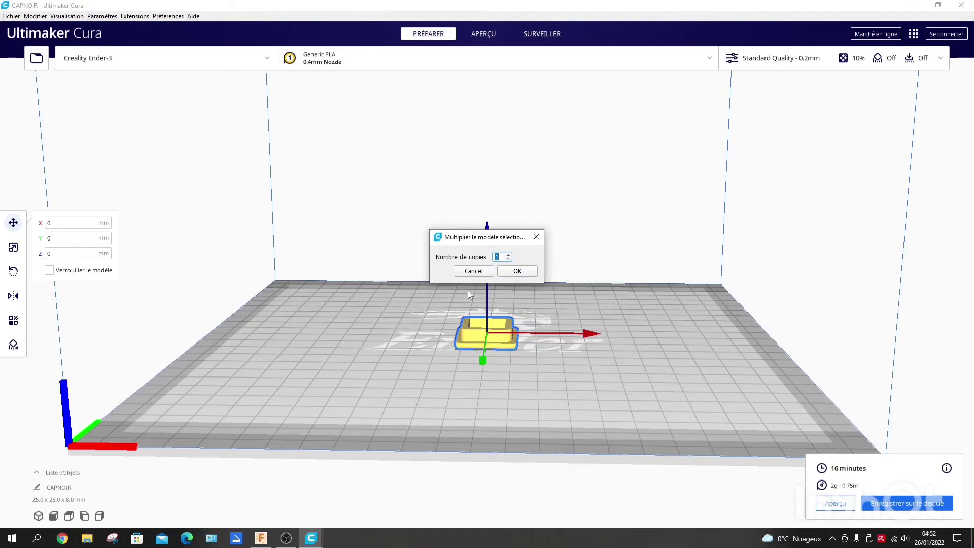
pyautogui.click(517, 272)
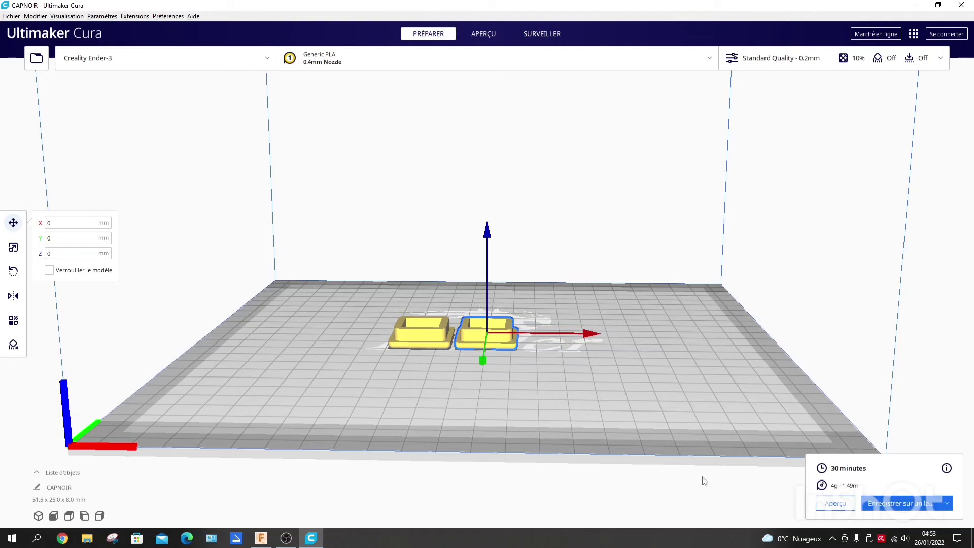
# Step: Save the sliced two-plug plate as CAPNOIR.gcode on the removable drive (D:) and eject the drive
pyautogui.click(900, 503)
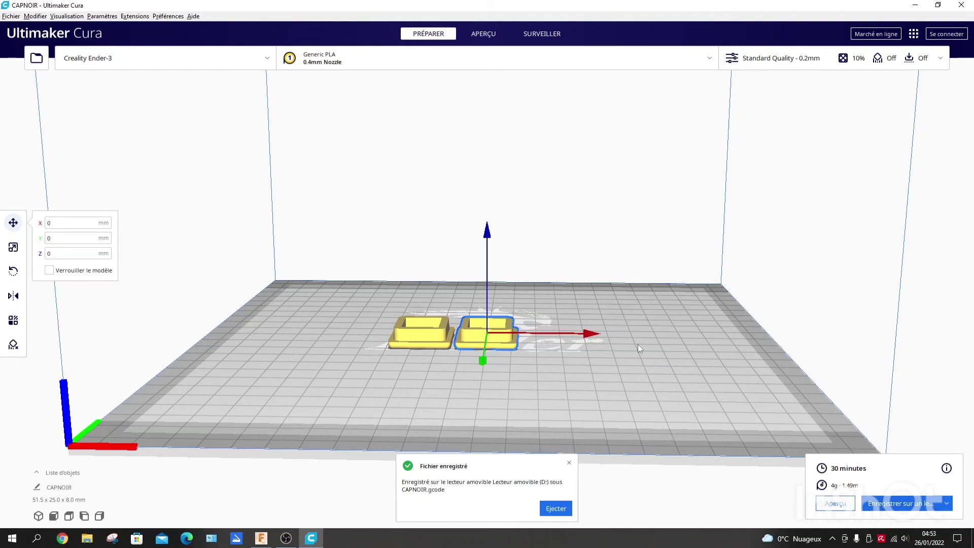
pyautogui.click(555, 512)
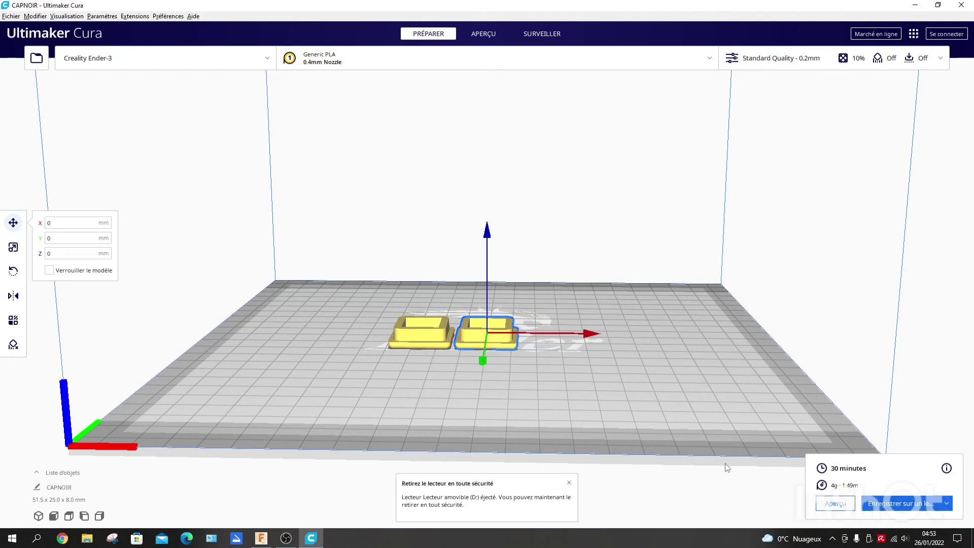